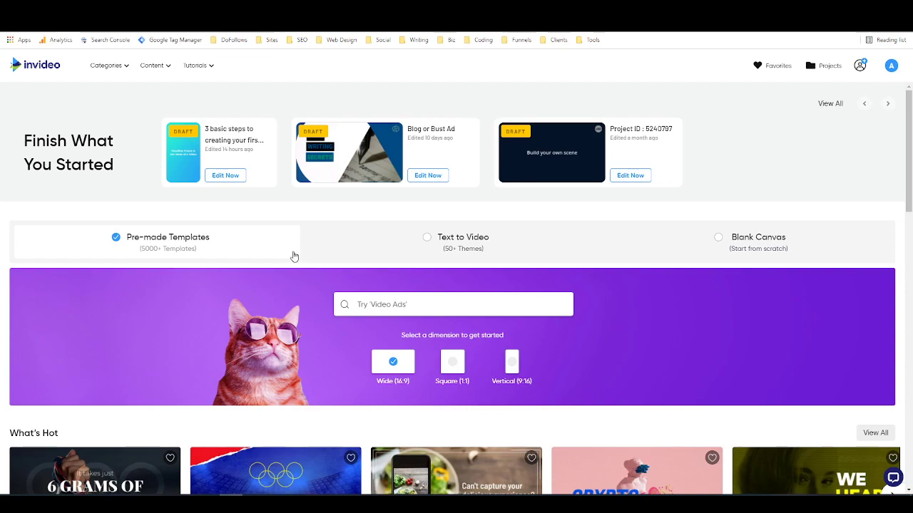
# Step: Choose Text to Video and select the Vertical (9:16) dimension
pyautogui.scroll(-1, 285, 286)
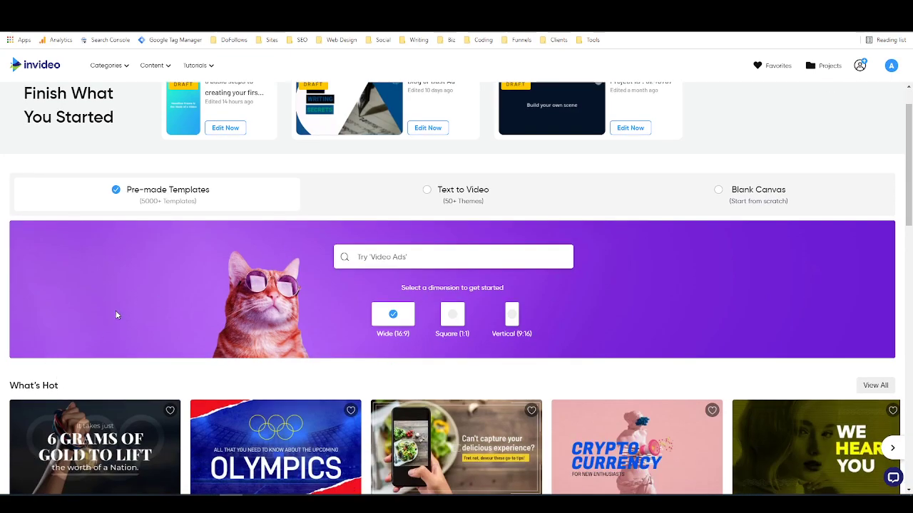
pyautogui.scroll(1, 189, 306)
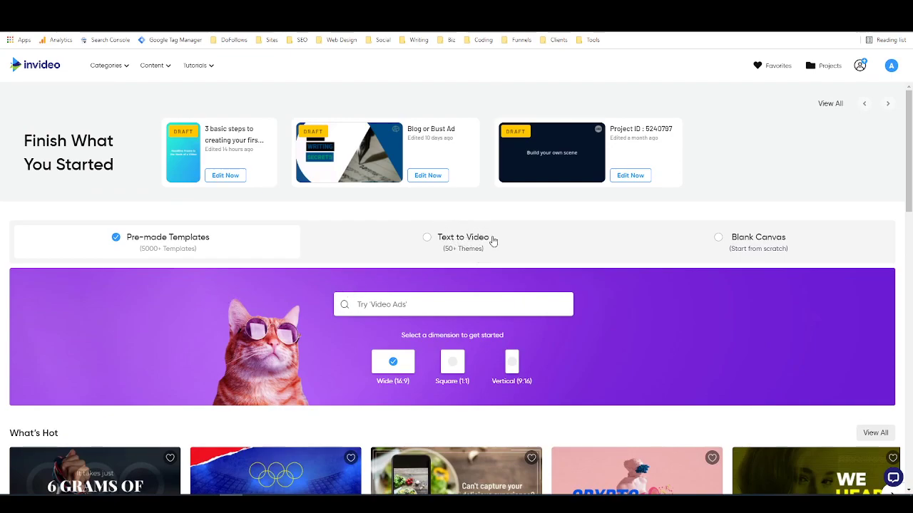
pyautogui.click(428, 241)
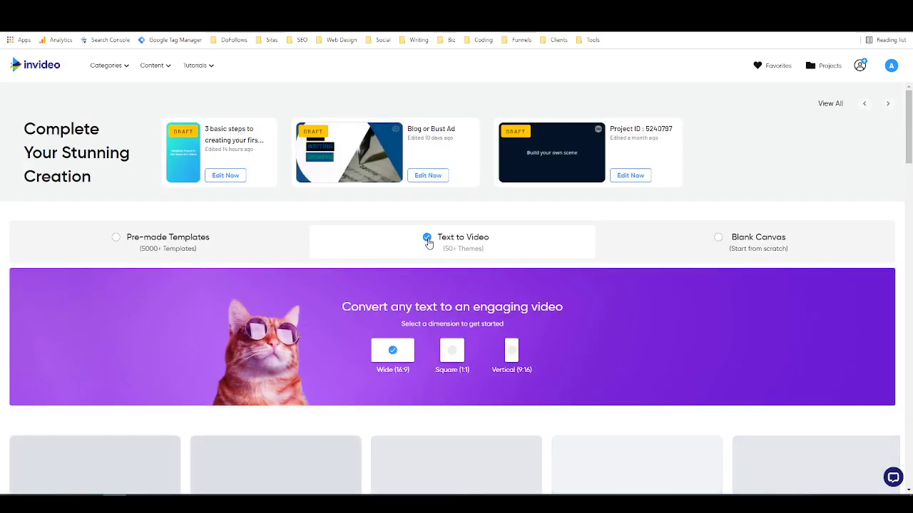
pyautogui.click(516, 351)
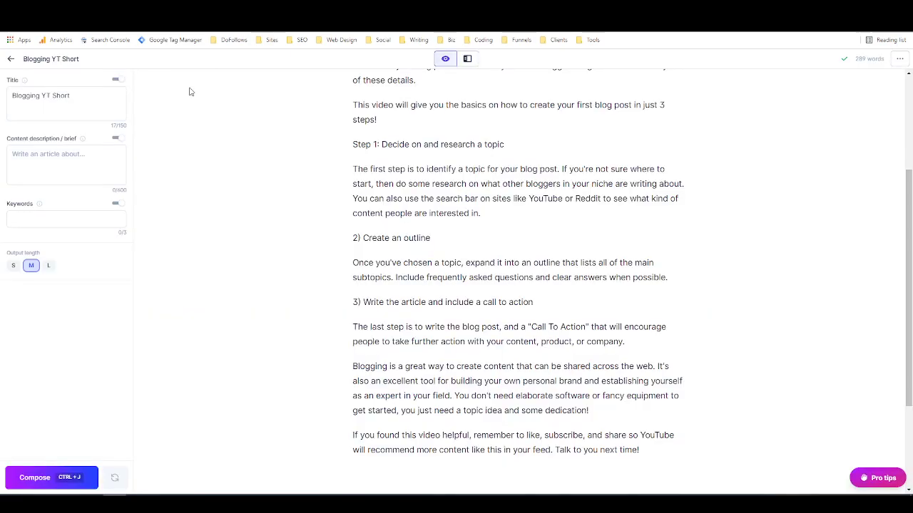
pyautogui.scroll(5, 403, 209)
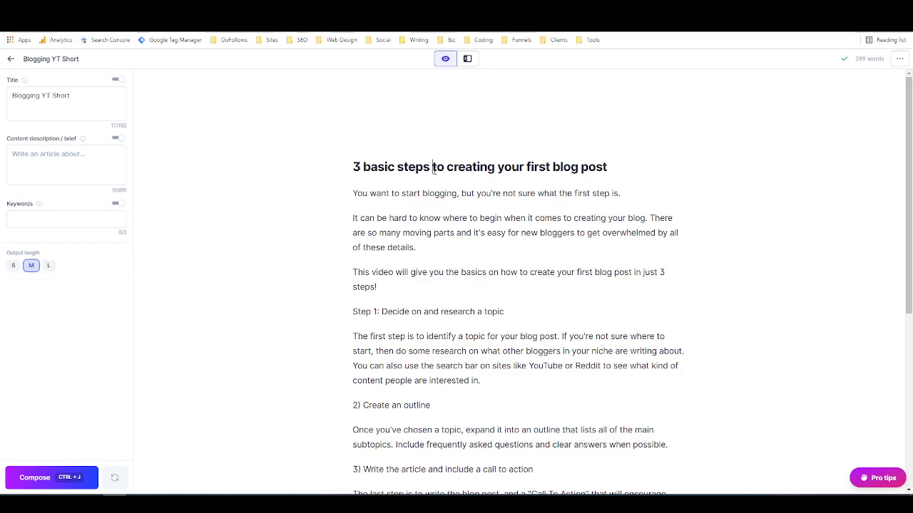
pyautogui.click(434, 170)
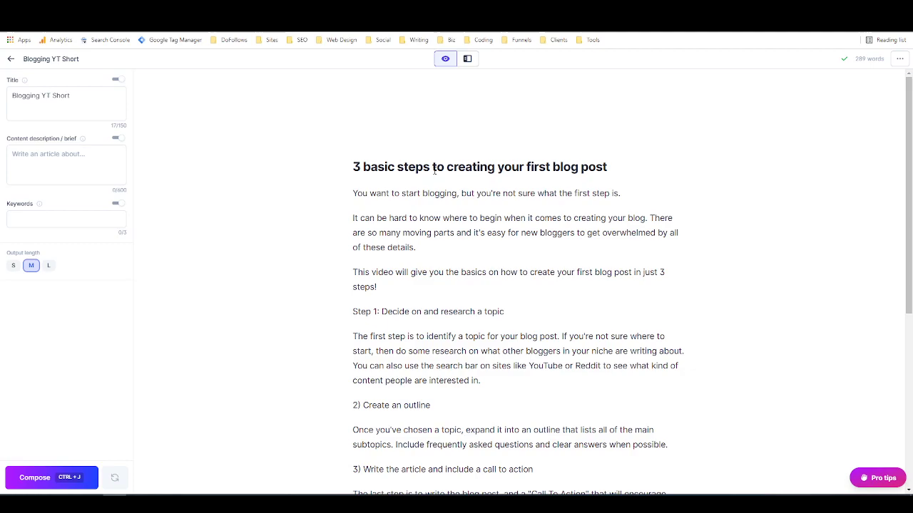
pyautogui.moveTo(357, 171); pyautogui.dragTo(607, 173)
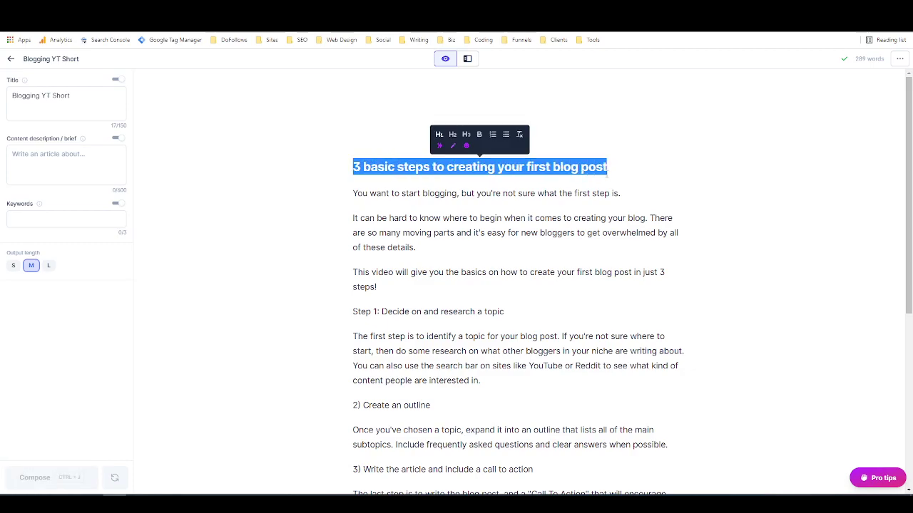
pyautogui.click(350, 126)
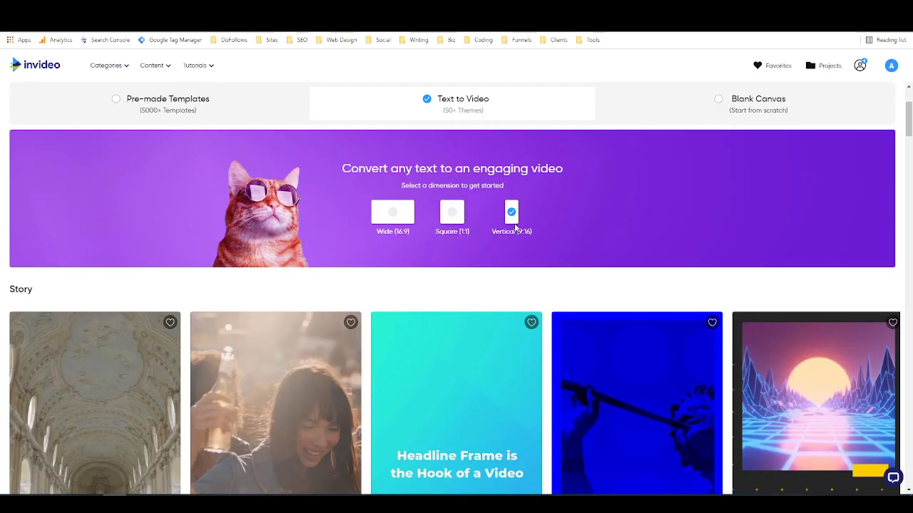
# Step: Start a project from the Standard Business Presentation template
pyautogui.scroll(-2, 514, 226)
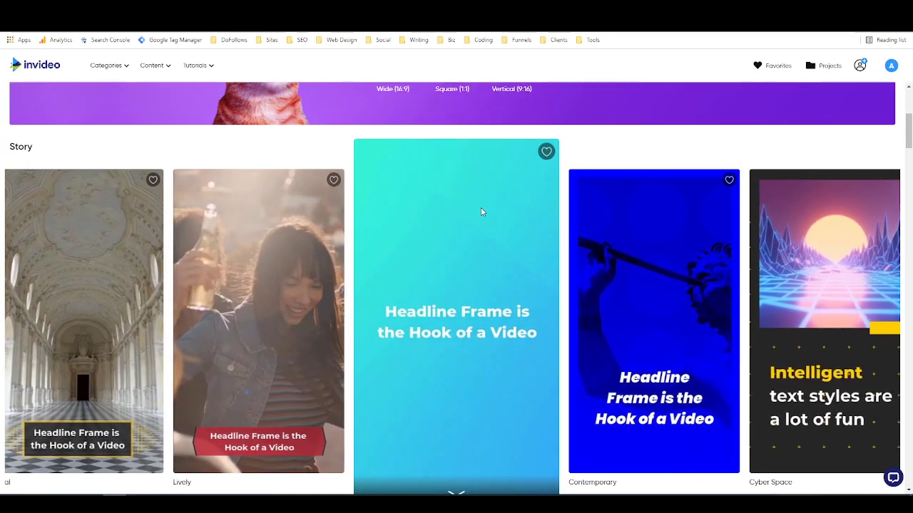
pyautogui.scroll(-1, 595, 153)
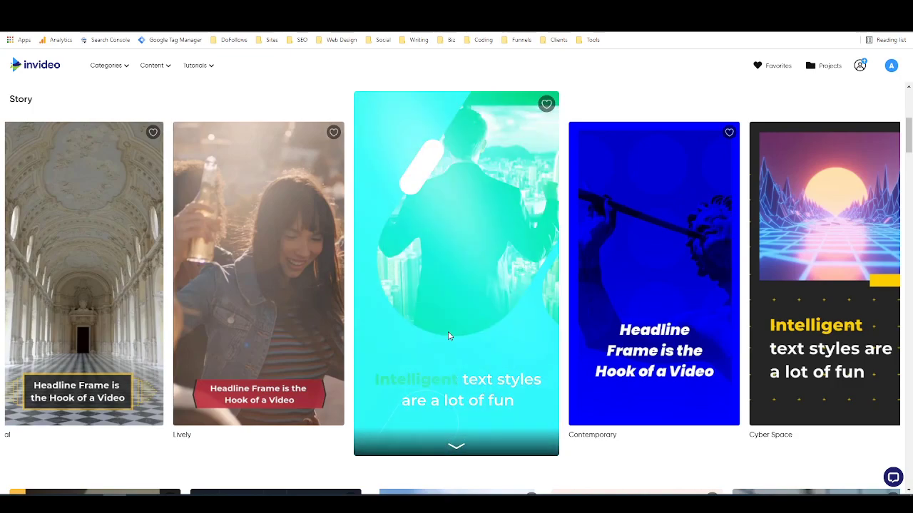
pyautogui.click(448, 336)
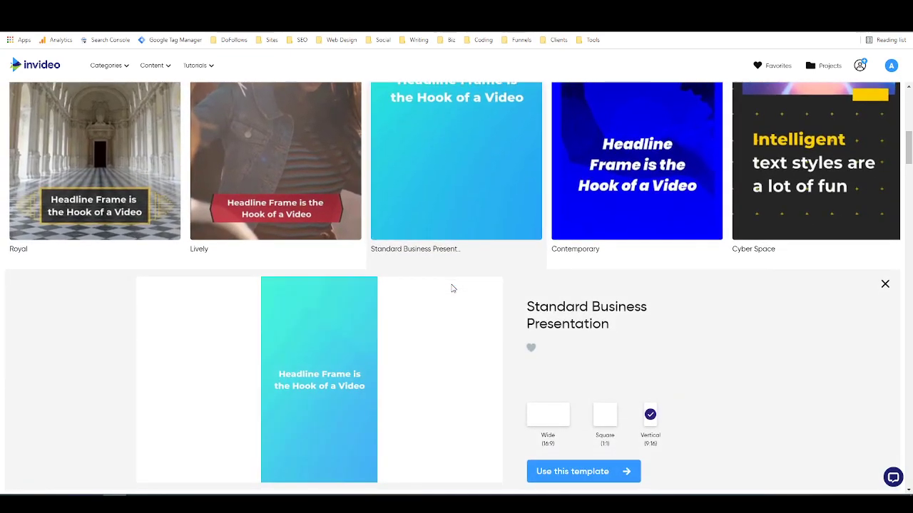
pyautogui.scroll(-2, 376, 378)
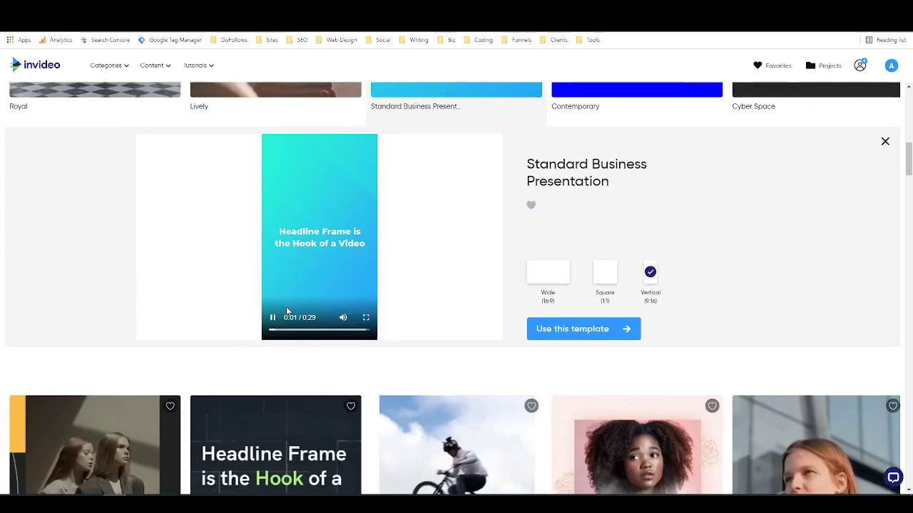
pyautogui.click(272, 317)
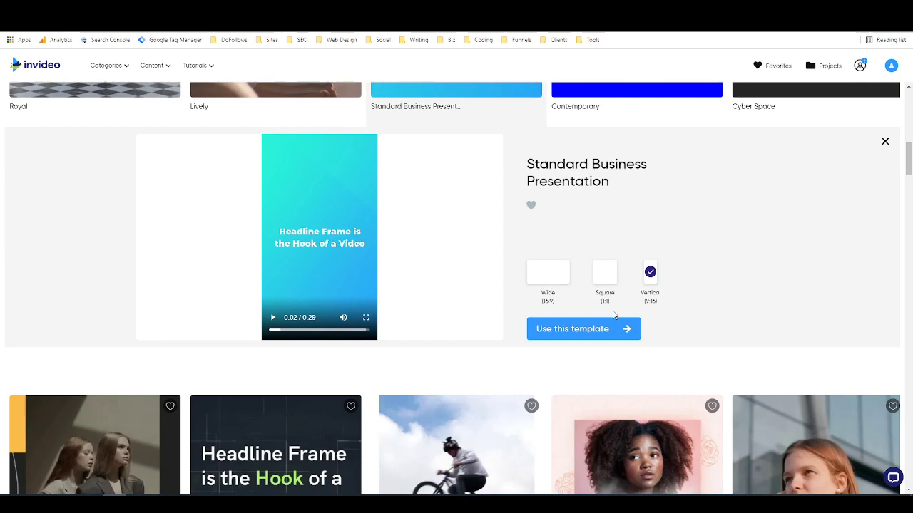
pyautogui.click(582, 330)
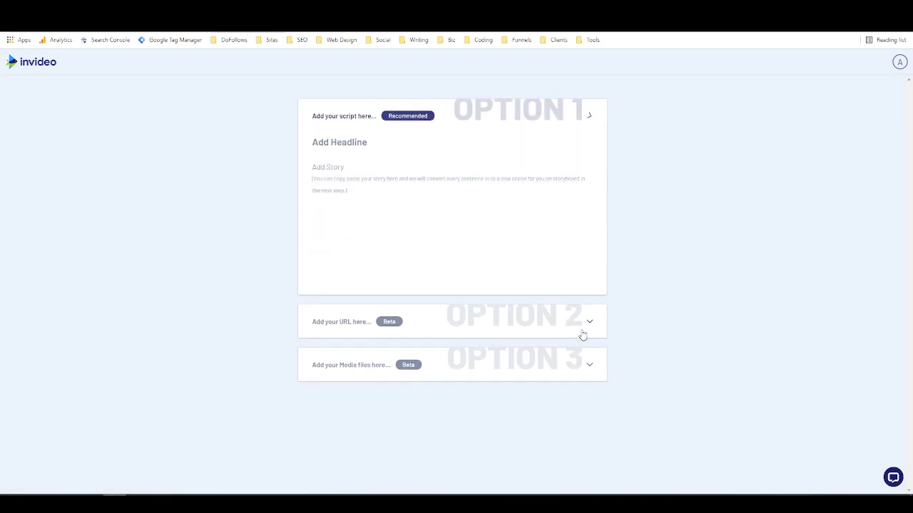
# Step: Fill the headline with '3 basic steps to creating your first blog post' and copy the article body
pyautogui.click(338, 144)
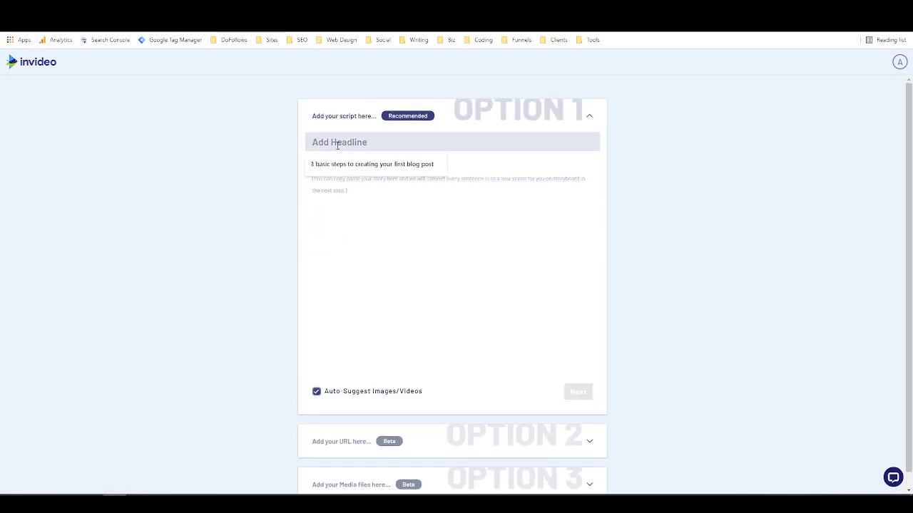
pyautogui.click(338, 164)
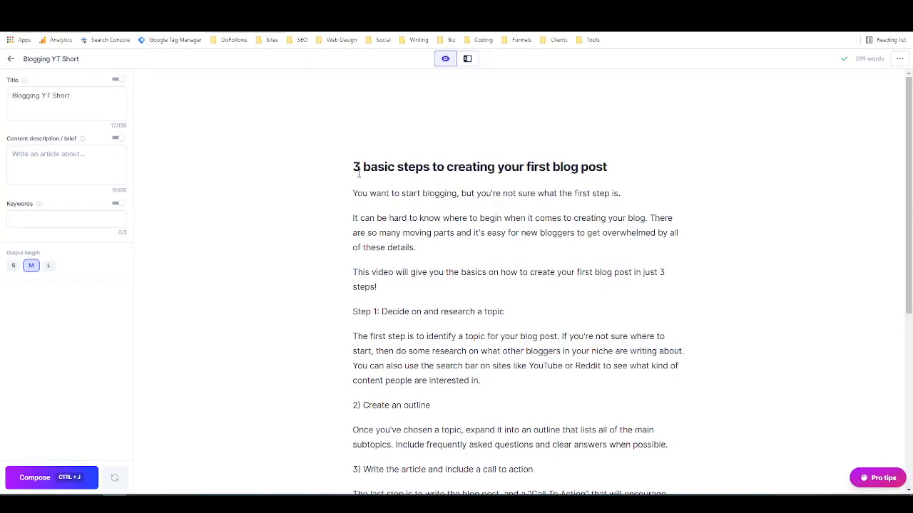
pyautogui.moveTo(353, 193); pyautogui.dragTo(656, 307)
pyautogui.click(656, 306)
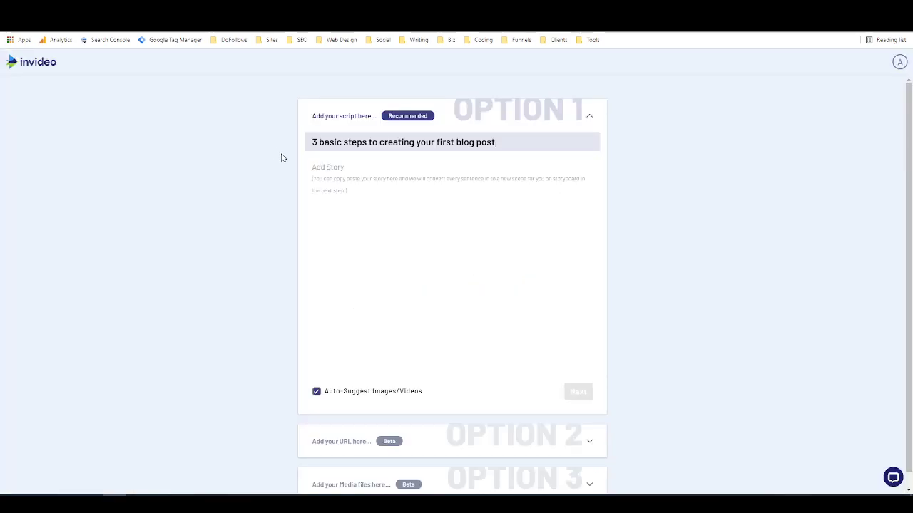
# Step: Paste the blog article as the story and generate the 16-scene, 01:43 storyboard
pyautogui.click(314, 166)
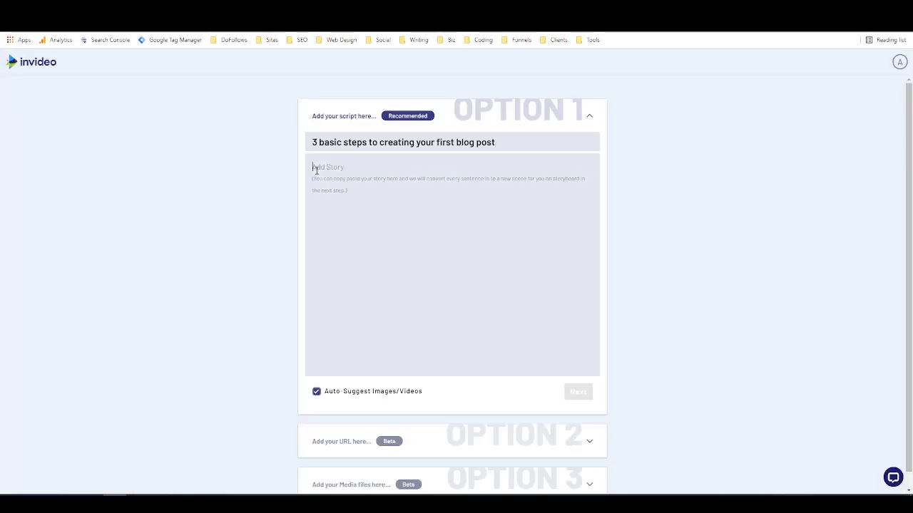
pyautogui.hotkey('ctrl', 'v')
pyautogui.scroll(5, 473, 229)
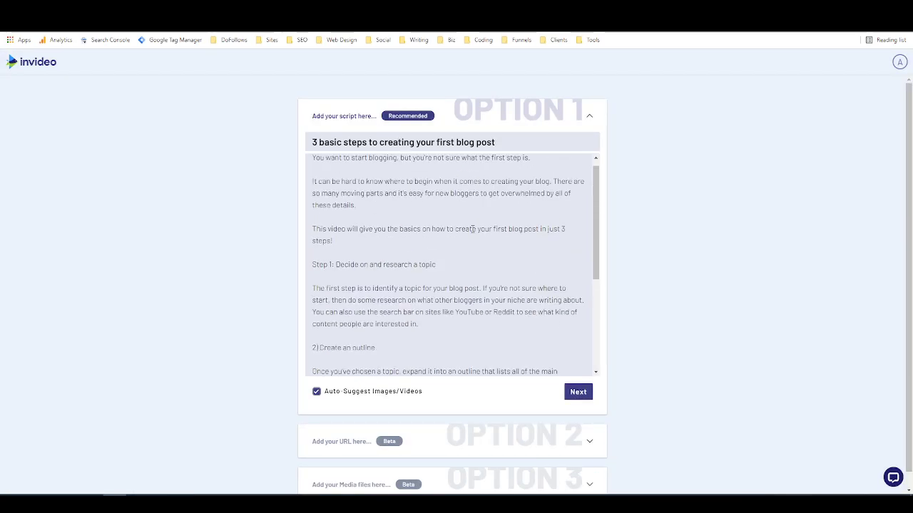
pyautogui.scroll(-5, 474, 229)
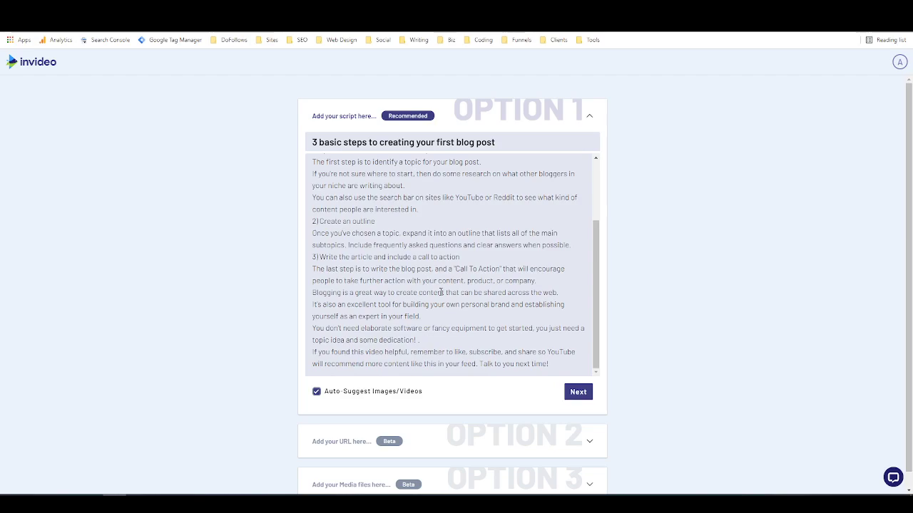
pyautogui.click(577, 391)
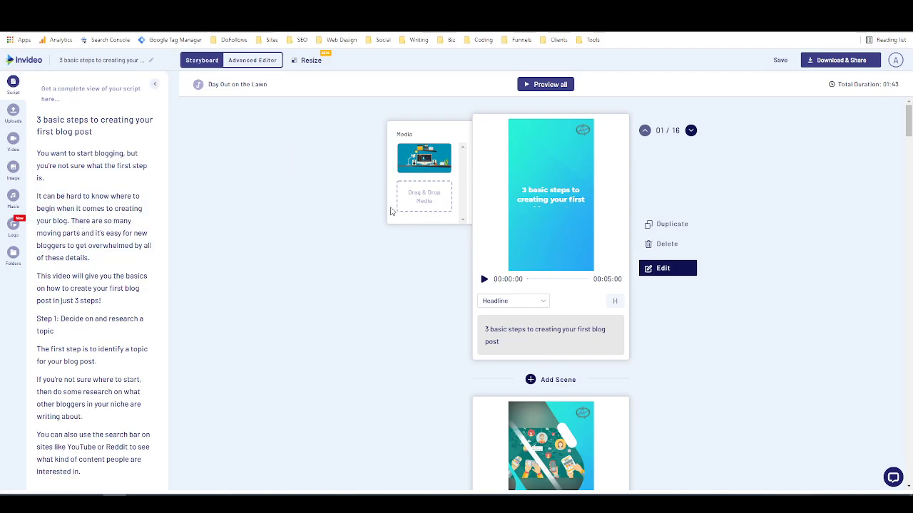
# Step: Open the Advanced Editor and preview Scenes 02, 03 and 04
pyautogui.click(253, 60)
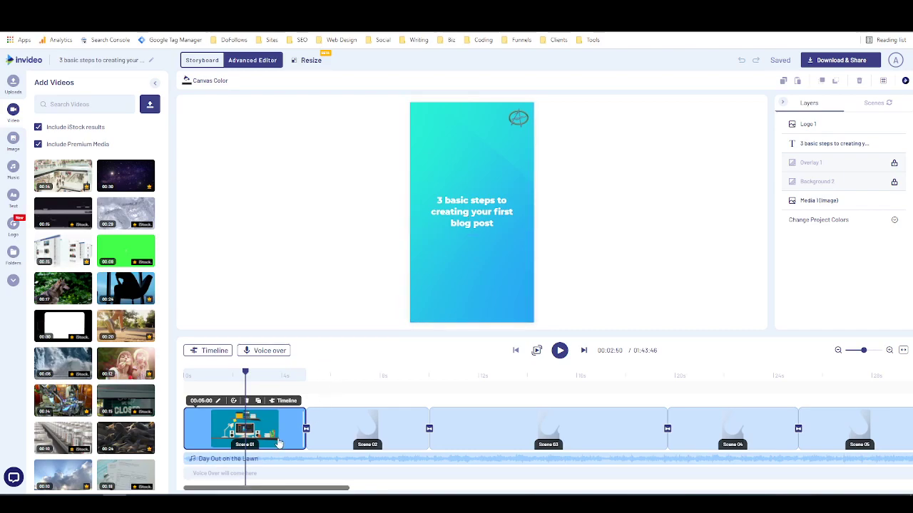
pyautogui.click(372, 379)
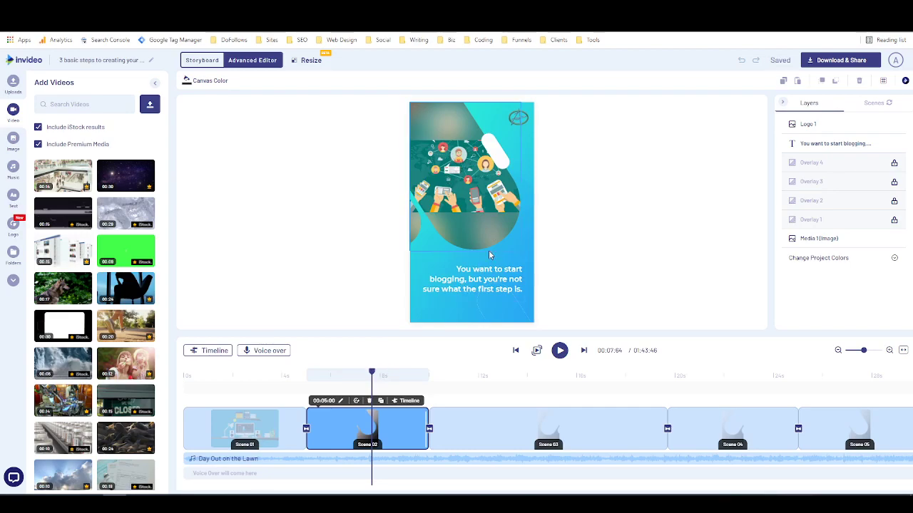
pyautogui.click(536, 380)
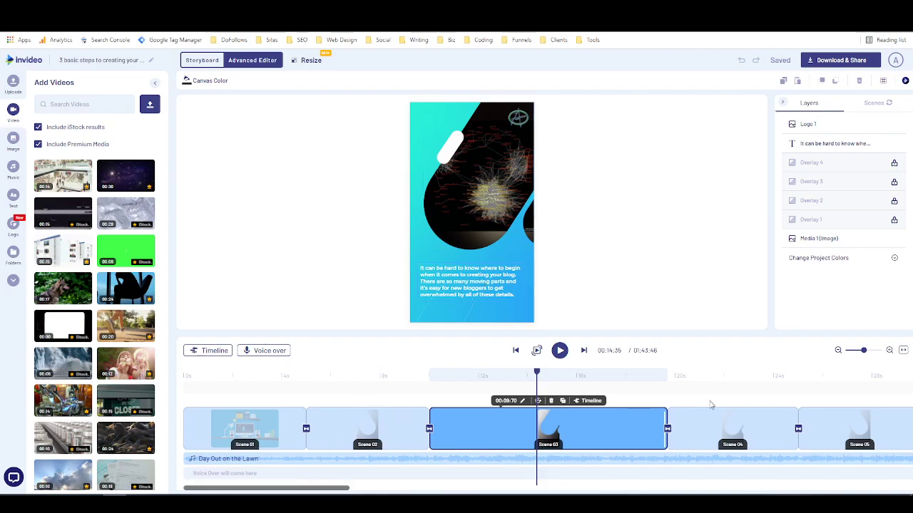
pyautogui.click(723, 382)
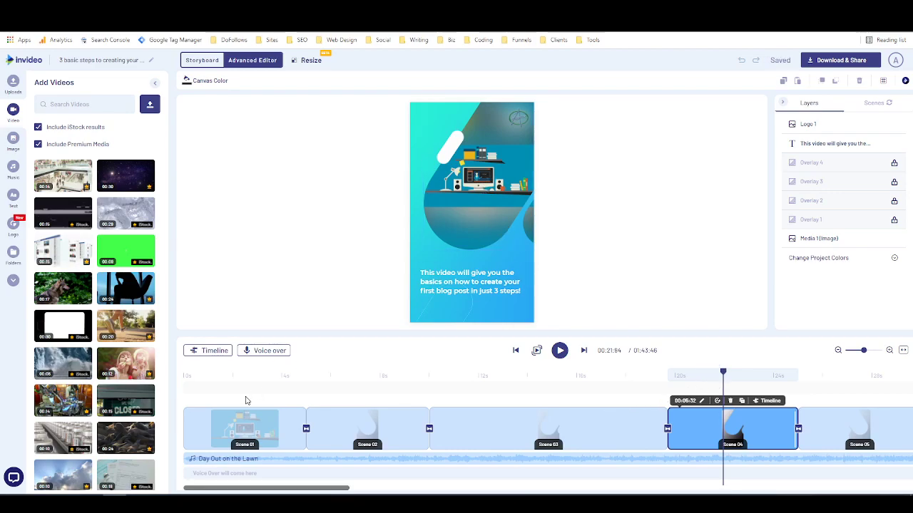
# Step: Enlarge Scene 01's title text to size 105.27 and nudge it slightly lower
pyautogui.moveTo(214, 380); pyautogui.dragTo(181, 378)
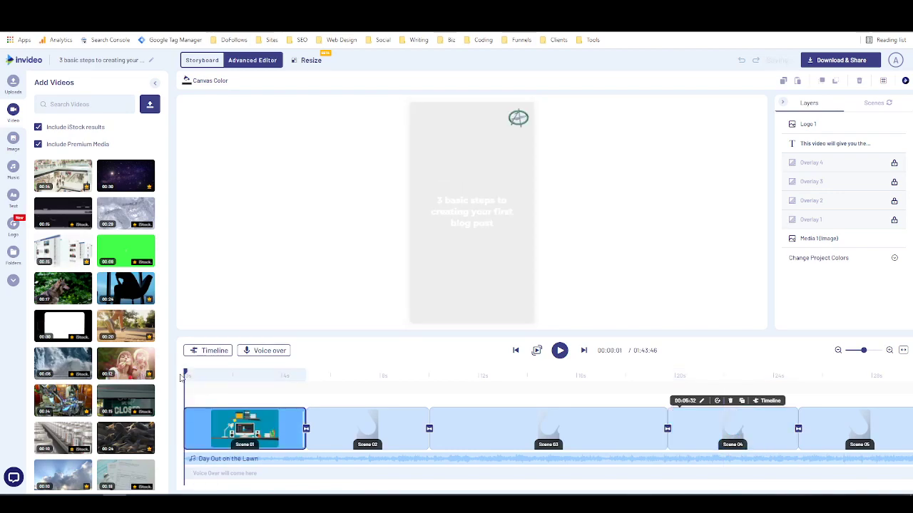
pyautogui.click(203, 378)
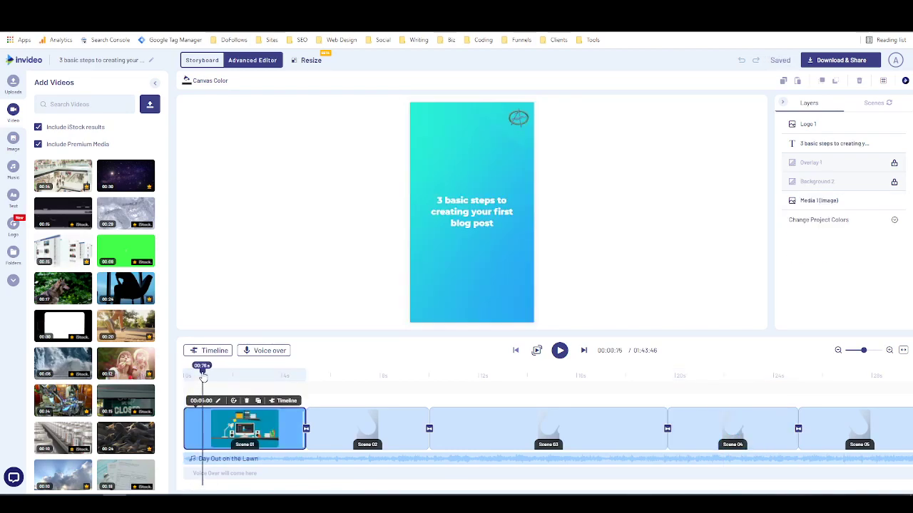
pyautogui.click(476, 214)
pyautogui.moveTo(472, 188); pyautogui.dragTo(473, 177)
pyautogui.moveTo(471, 234); pyautogui.dragTo(471, 247)
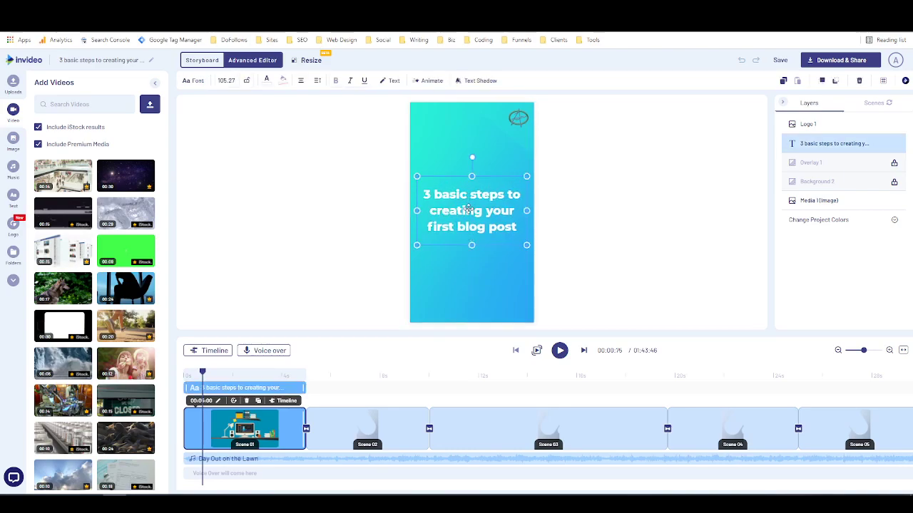
pyautogui.moveTo(471, 210)
pyautogui.mouseDown()
pyautogui.moveTo(471, 202)
pyautogui.moveTo(468, 214)
pyautogui.mouseUp()
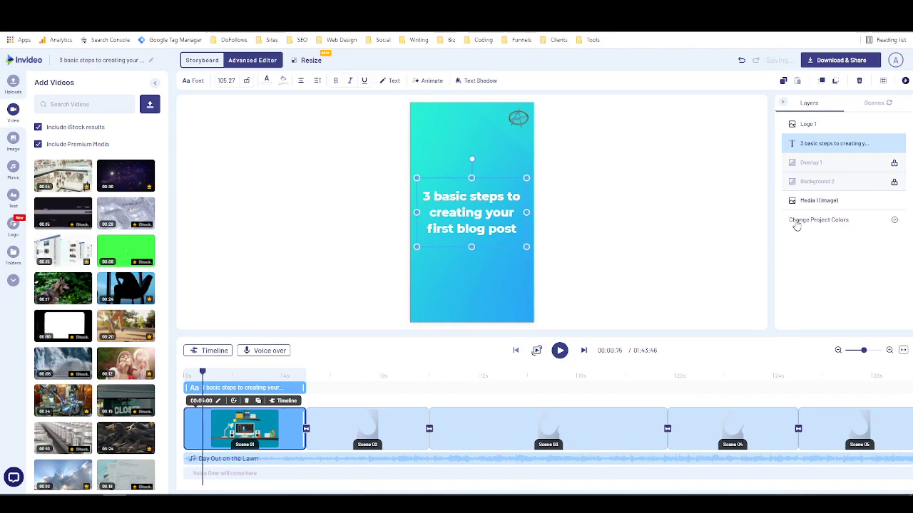
# Step: Apply the Brand colour palette so the project turns green with dark text
pyautogui.click(893, 221)
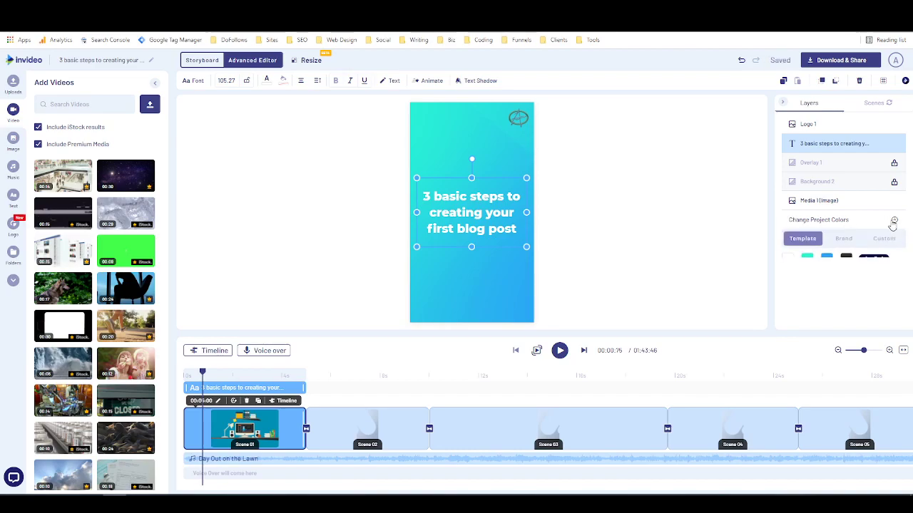
pyautogui.click(843, 239)
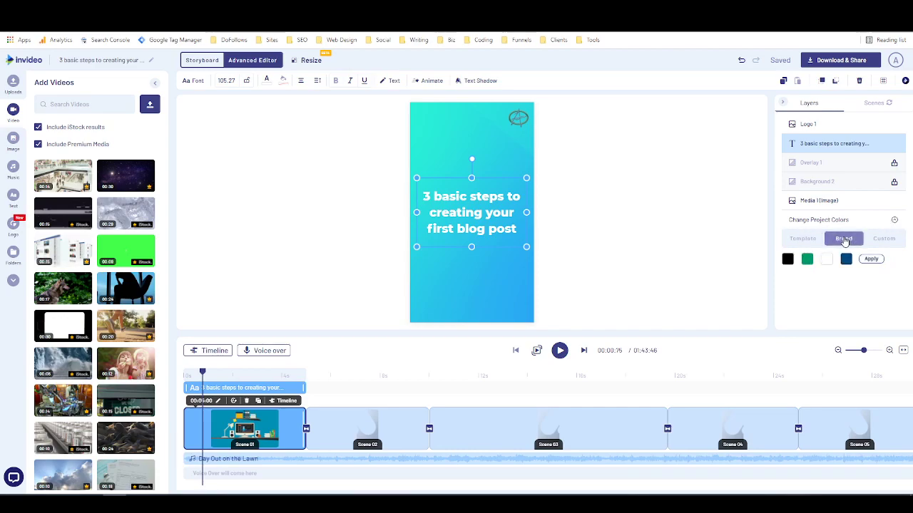
pyautogui.click(871, 261)
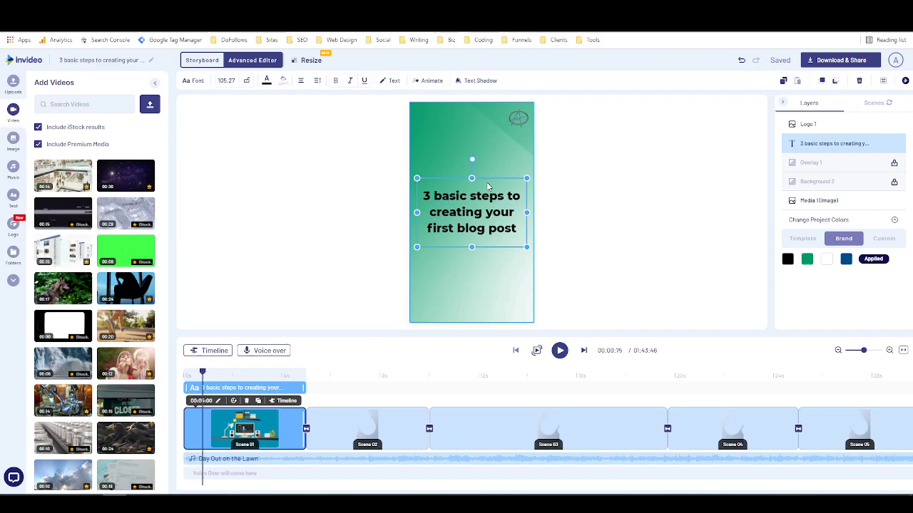
pyautogui.click(376, 371)
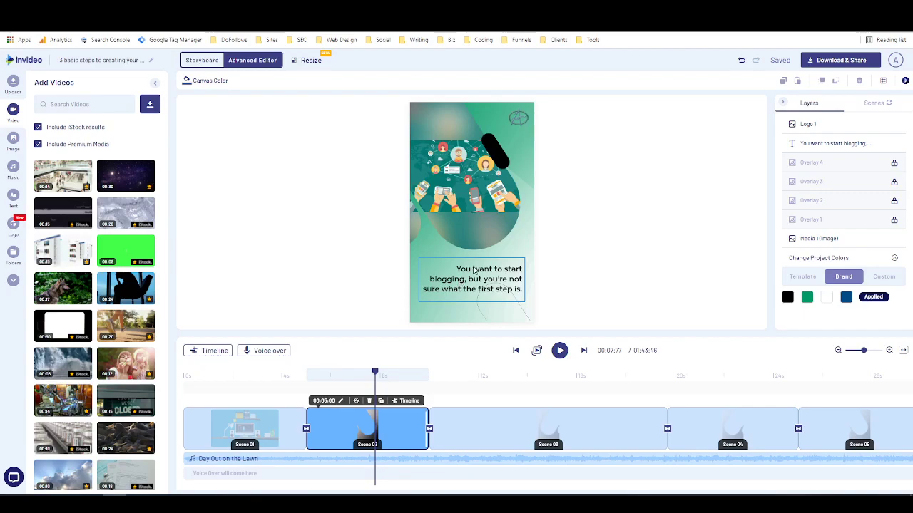
# Step: Re-centre the caption text on Scene 03
pyautogui.click(529, 375)
pyautogui.click(464, 276)
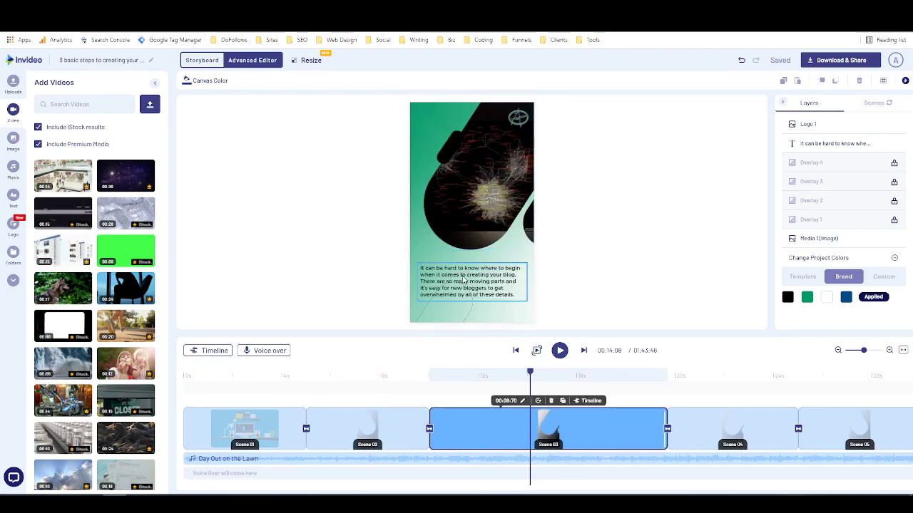
pyautogui.moveTo(464, 277)
pyautogui.mouseDown()
pyautogui.moveTo(471, 314)
pyautogui.moveTo(465, 288)
pyautogui.mouseUp()
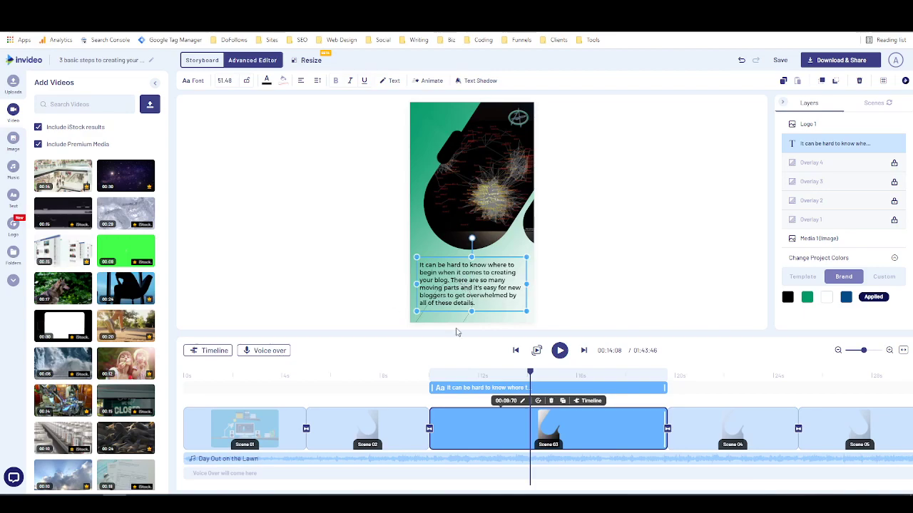
# Step: Delete the Day Out on the Lawn background music clip
pyautogui.click(732, 375)
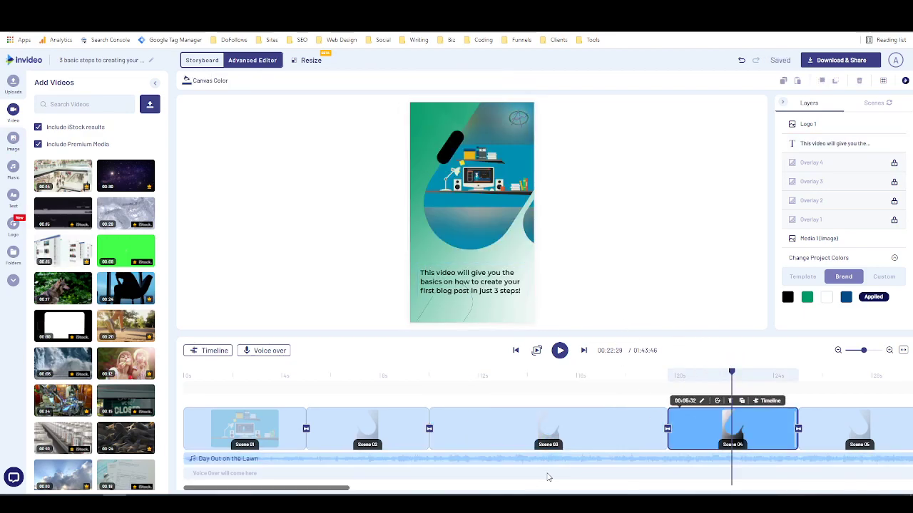
pyautogui.click(426, 458)
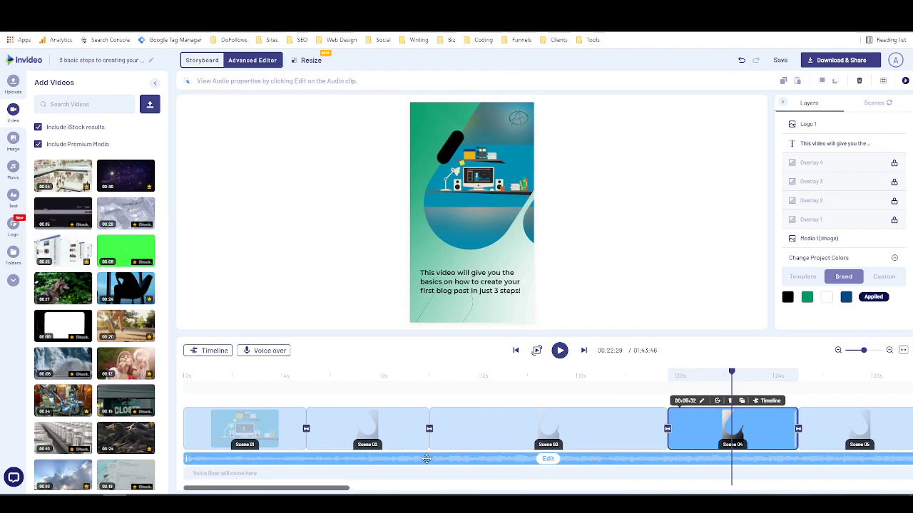
pyautogui.press('Delete')
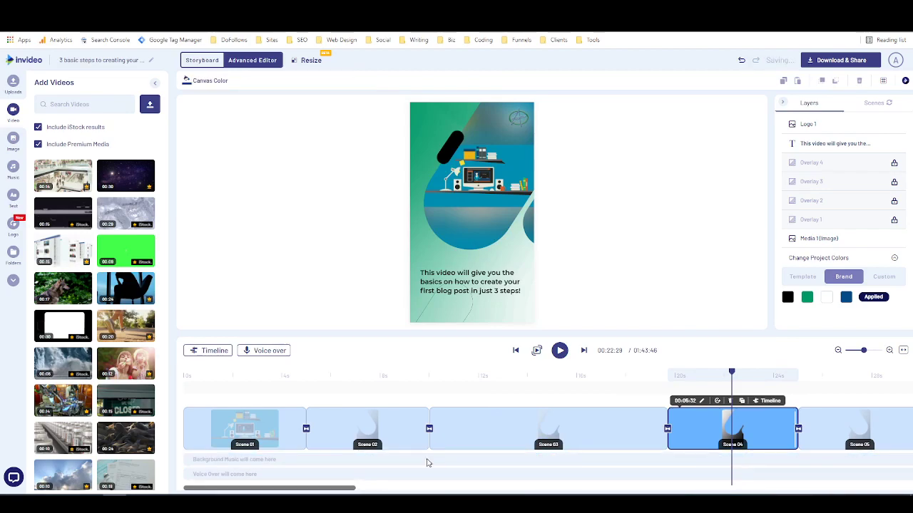
pyautogui.moveTo(351, 490); pyautogui.dragTo(426, 490)
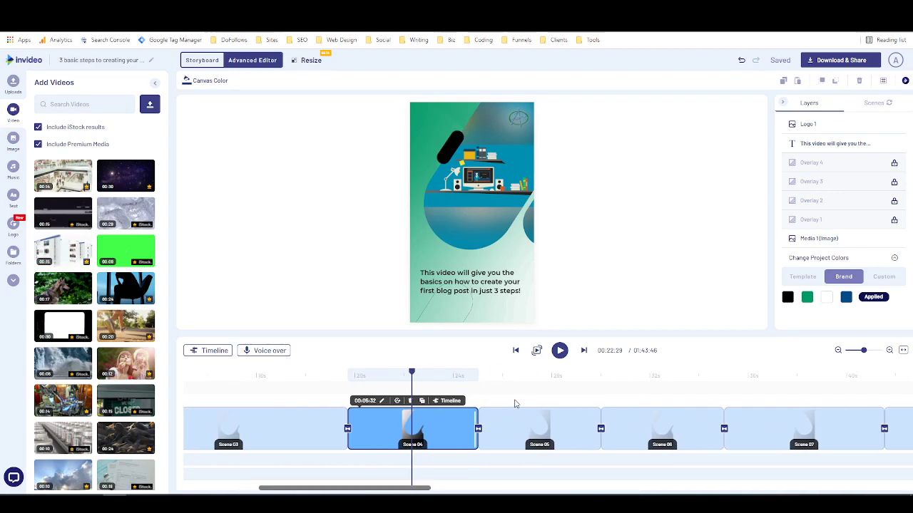
# Step: Preview Scenes 05 through 08 on the timeline
pyautogui.click(539, 381)
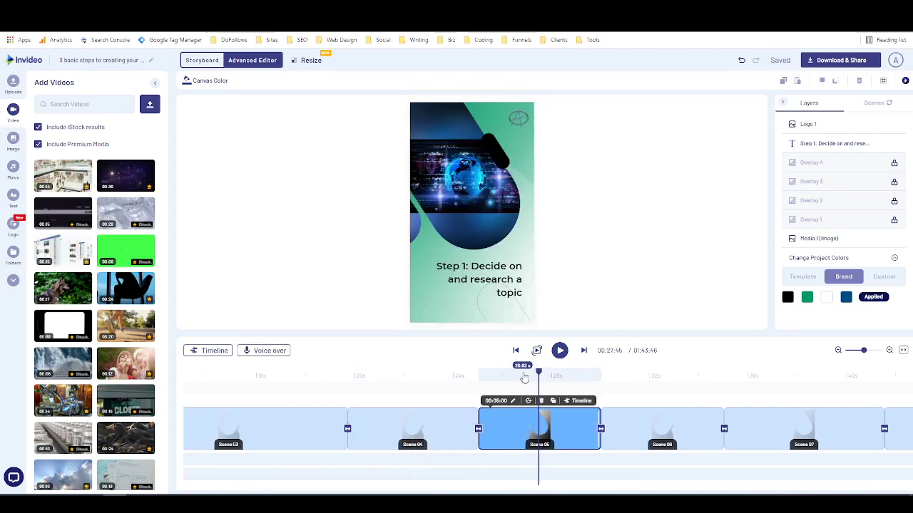
pyautogui.click(658, 375)
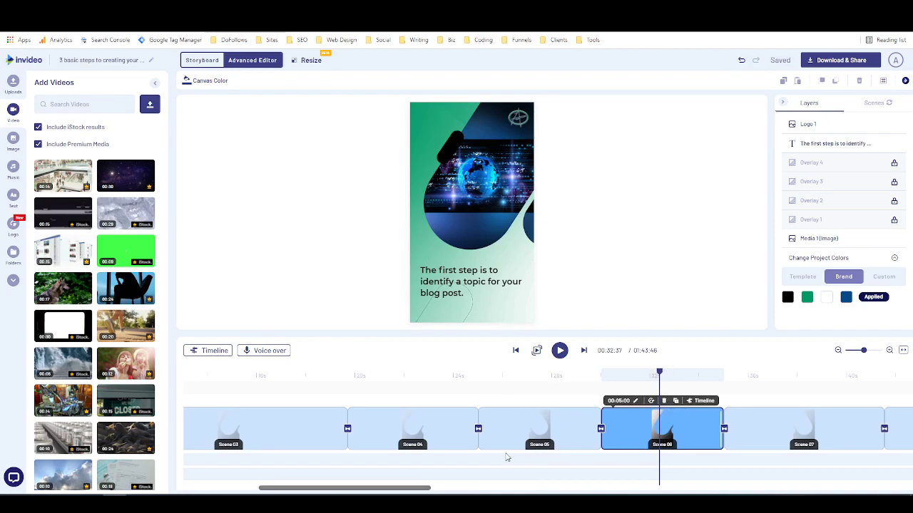
pyautogui.moveTo(428, 488); pyautogui.dragTo(483, 432)
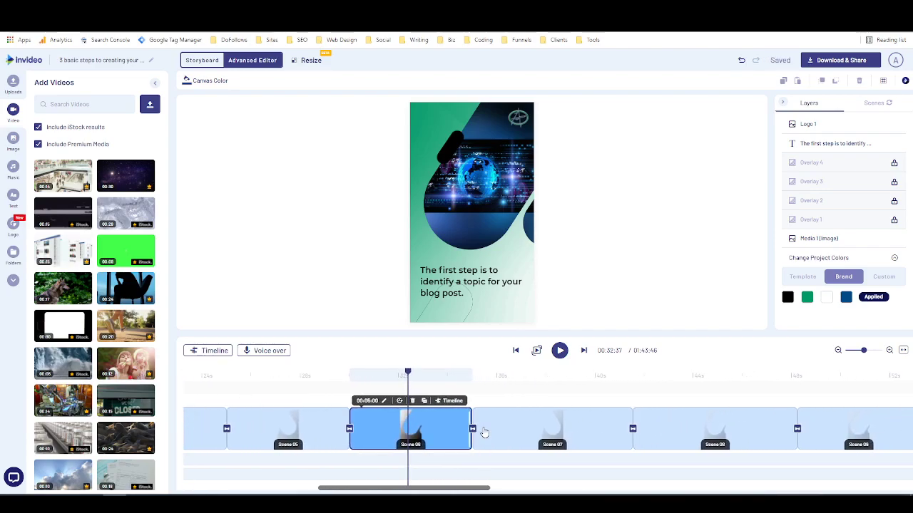
pyautogui.click(525, 383)
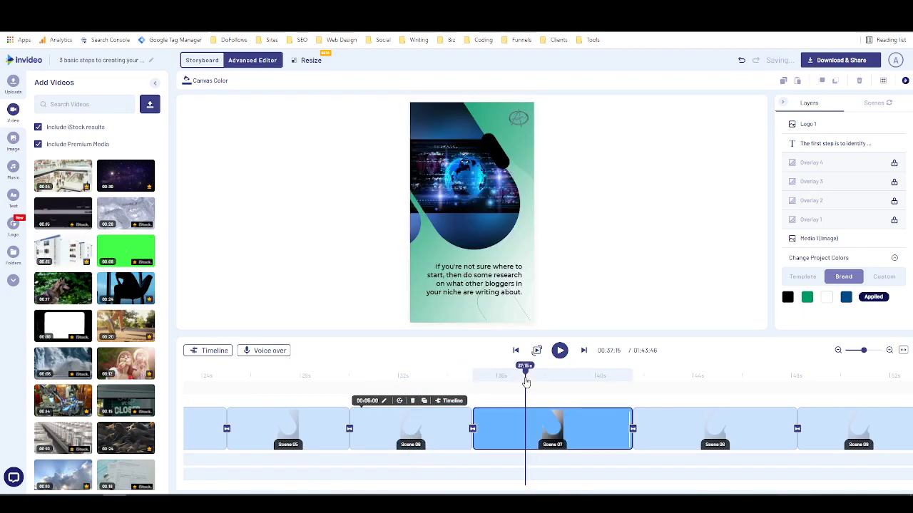
pyautogui.click(706, 377)
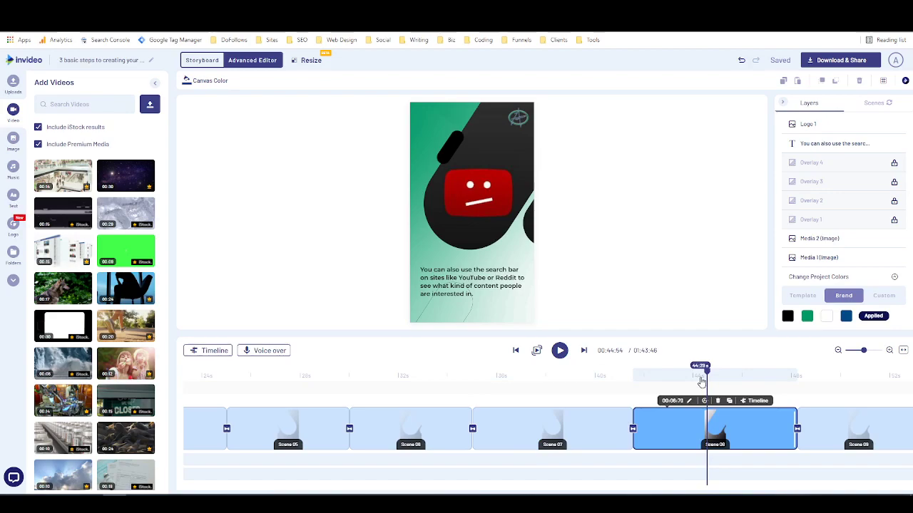
pyautogui.click(596, 376)
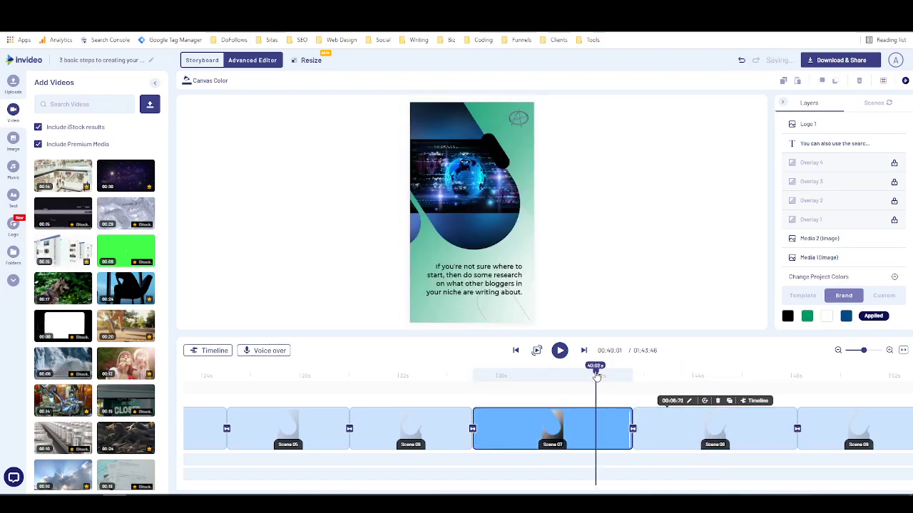
pyautogui.click(702, 378)
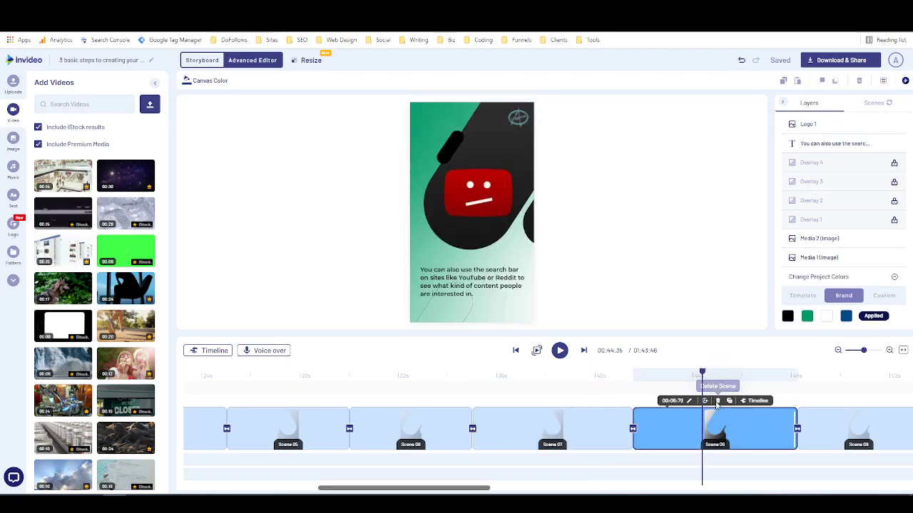
# Step: Delete Scene 08 and preview Scenes 09 and 10
pyautogui.click(717, 402)
pyautogui.click(511, 292)
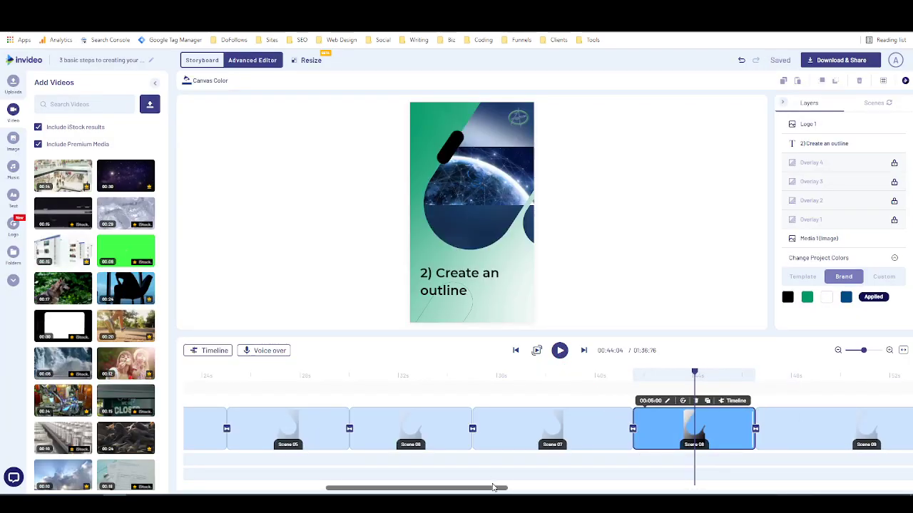
pyautogui.moveTo(494, 490); pyautogui.dragTo(556, 490)
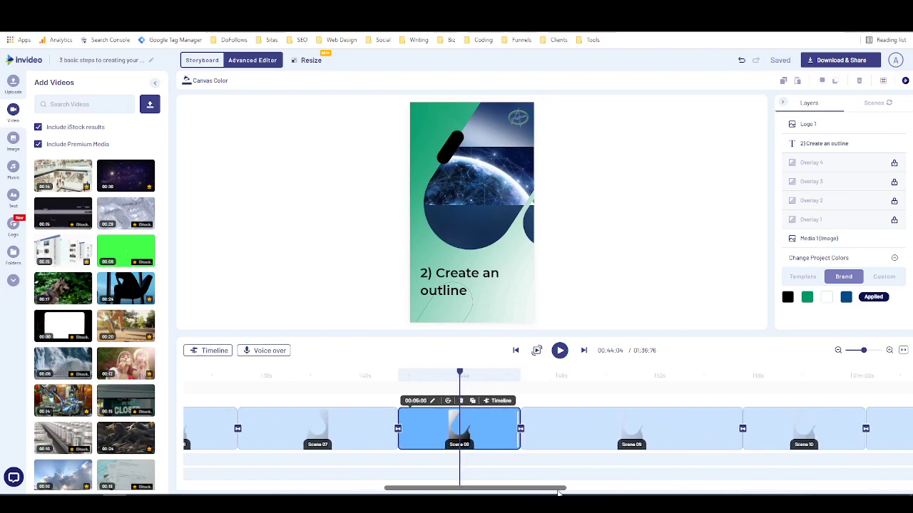
pyautogui.click(591, 377)
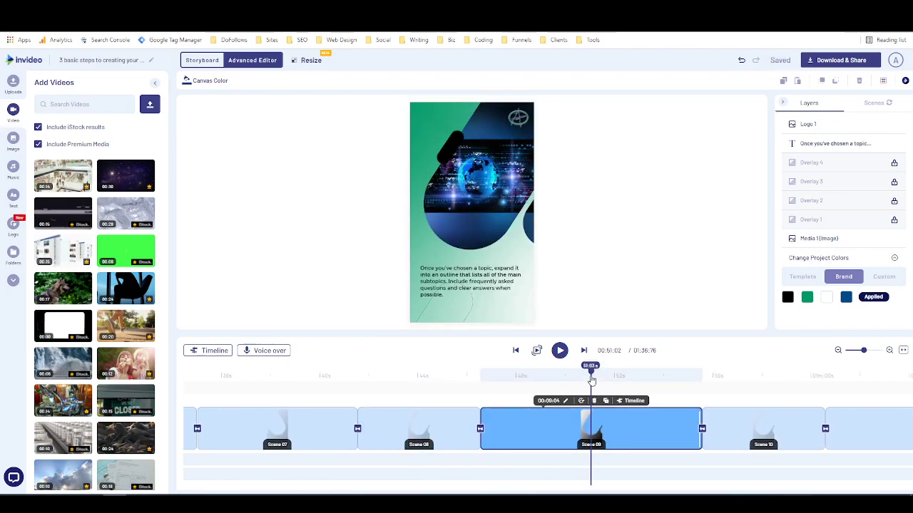
pyautogui.click(759, 377)
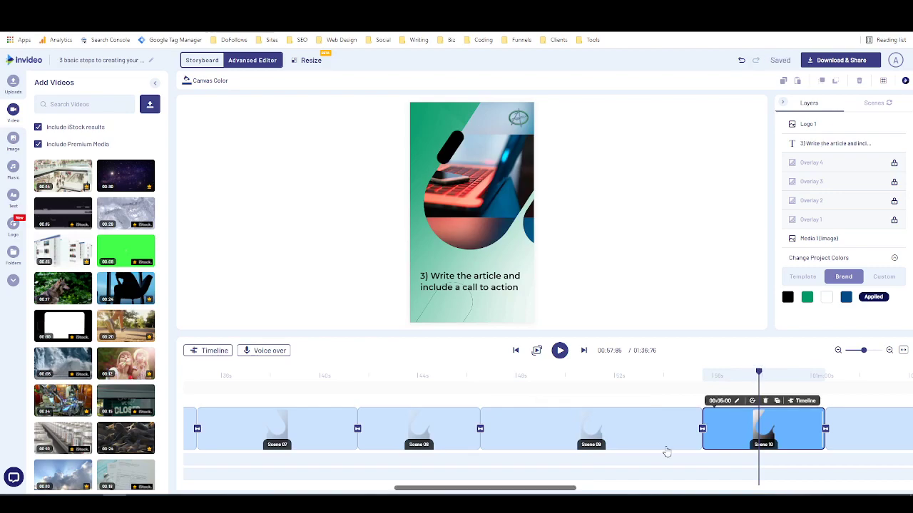
# Step: Preview Scenes 11 through 14 along the timeline
pyautogui.moveTo(560, 489); pyautogui.dragTo(644, 489)
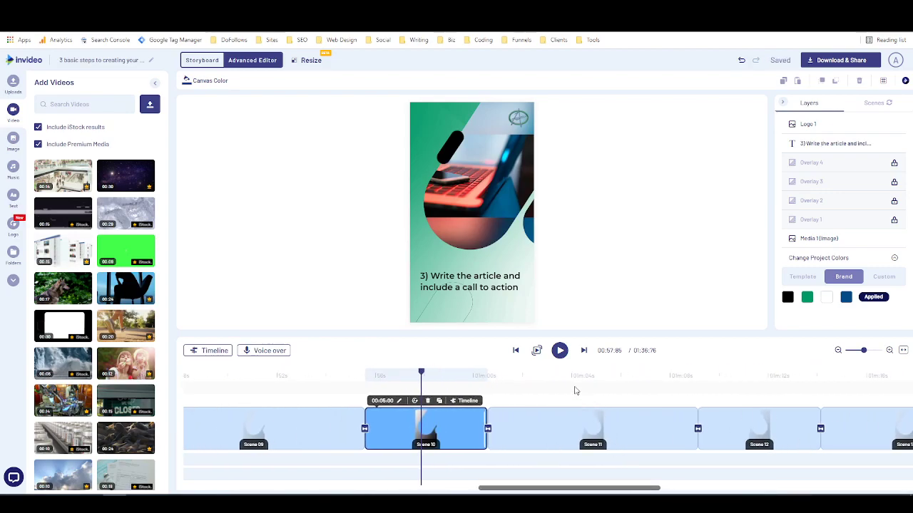
pyautogui.click(545, 380)
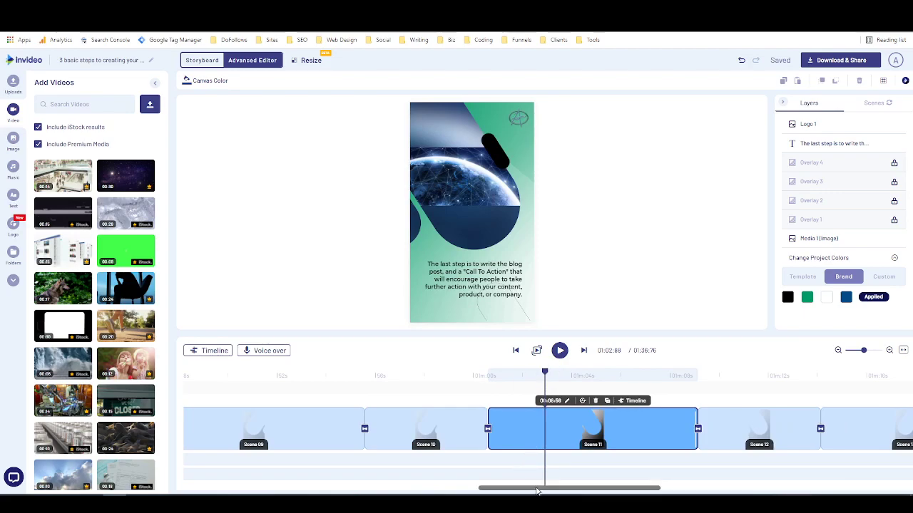
pyautogui.moveTo(537, 491); pyautogui.dragTo(567, 490)
pyautogui.click(620, 376)
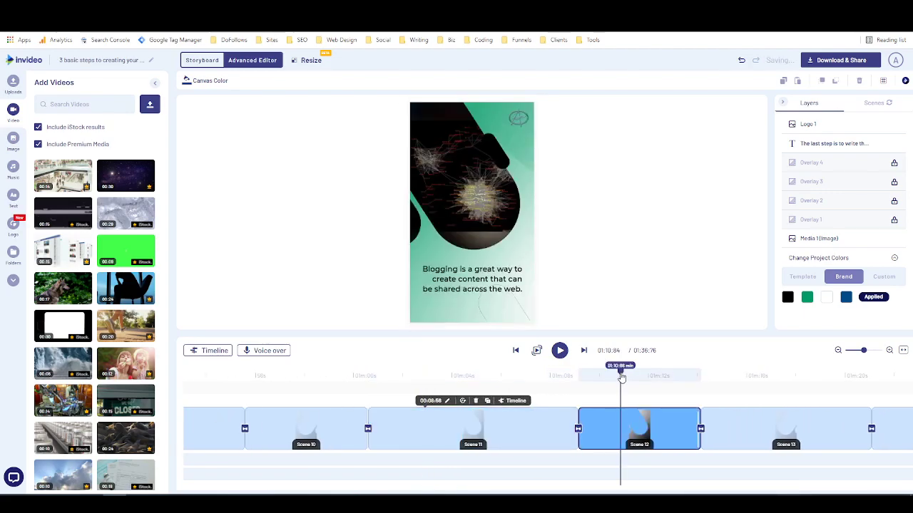
pyautogui.moveTo(612, 490); pyautogui.dragTo(662, 491)
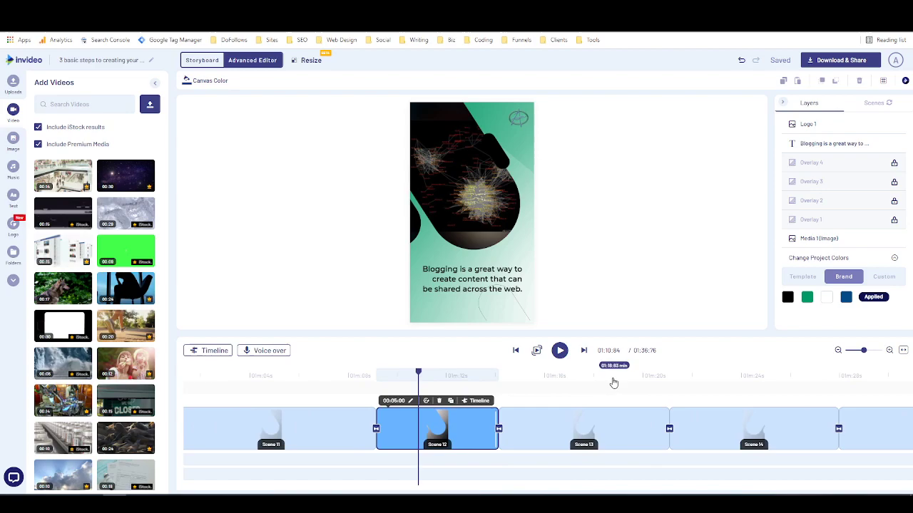
pyautogui.click(589, 381)
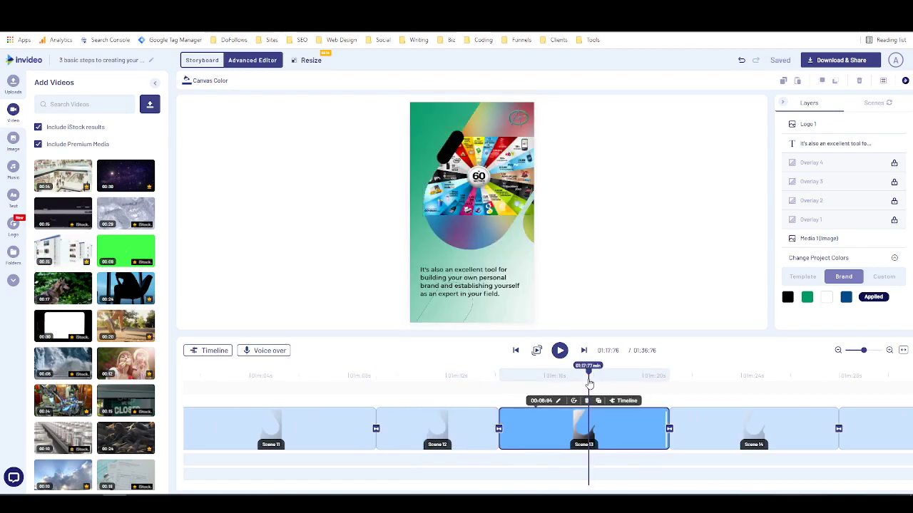
pyautogui.moveTo(602, 490); pyautogui.dragTo(642, 490)
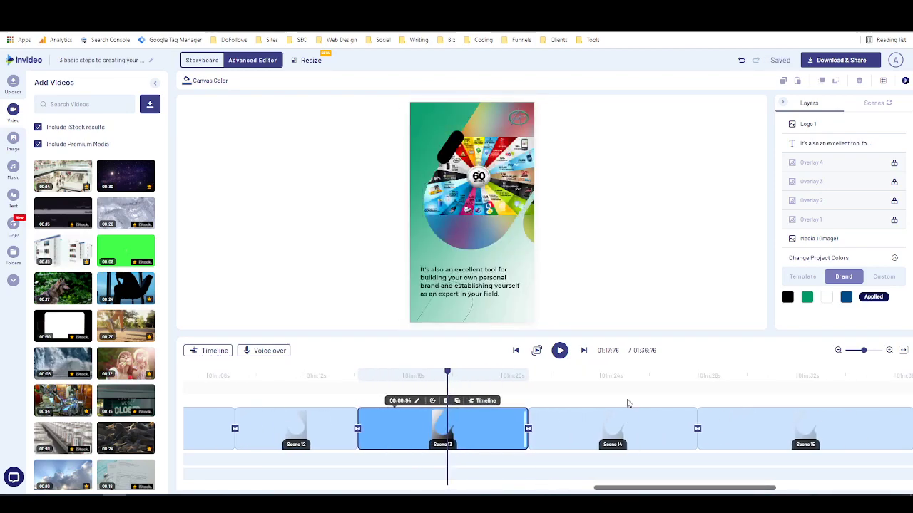
pyautogui.click(610, 381)
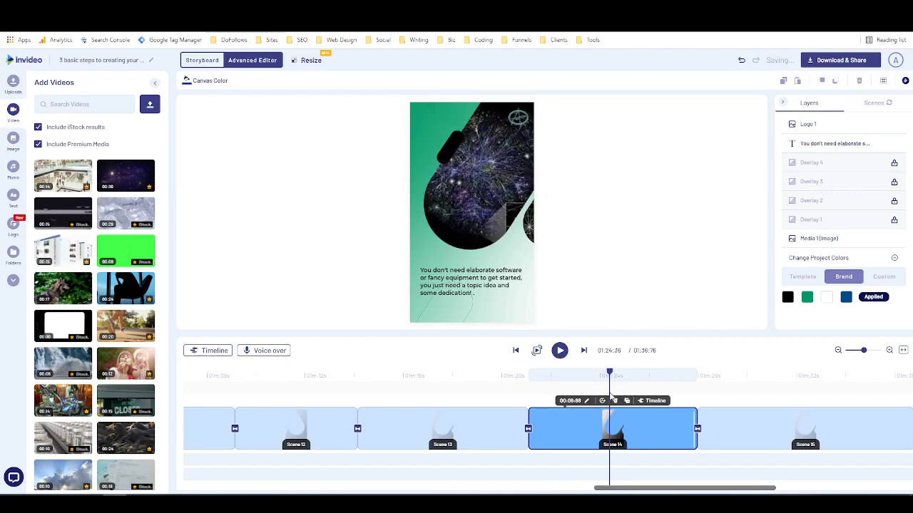
# Step: Delete the trailing outro scene so the timeline ends at Scene 12 (01:14.14)
pyautogui.click(457, 376)
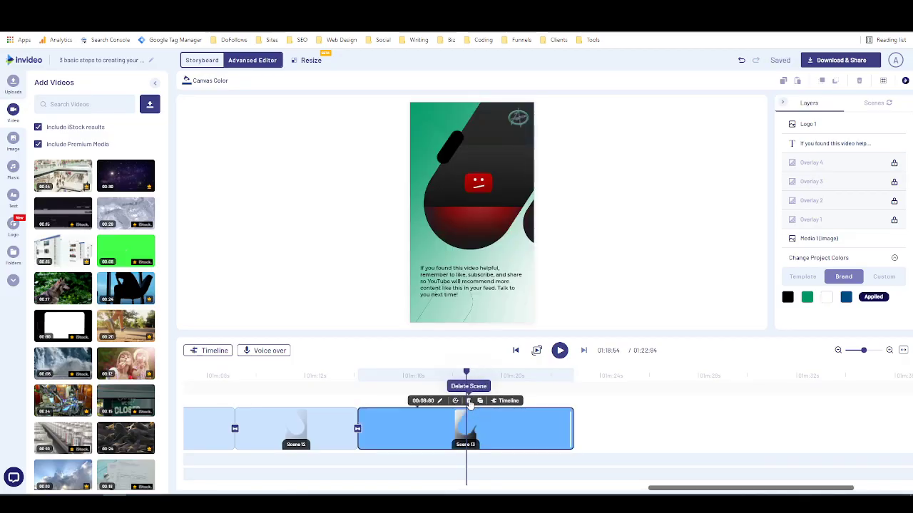
pyautogui.click(469, 400)
pyautogui.click(521, 288)
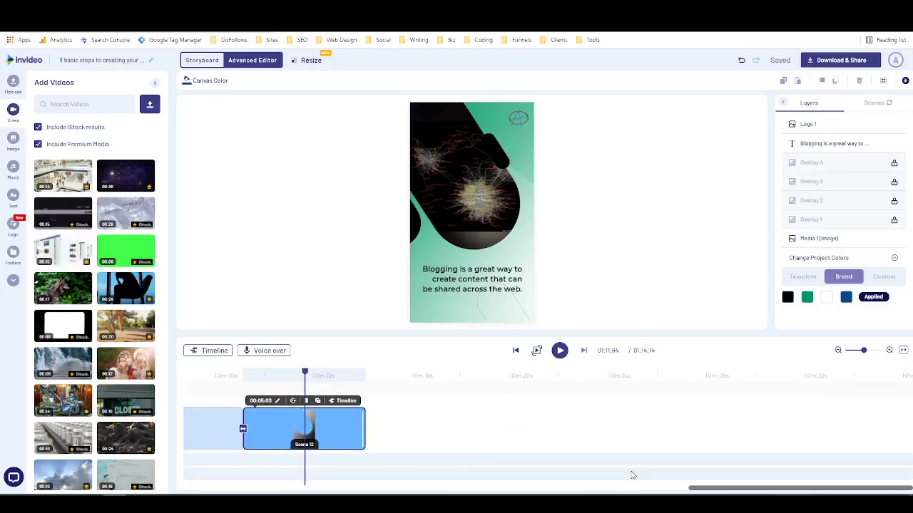
pyautogui.moveTo(699, 489); pyautogui.dragTo(473, 489)
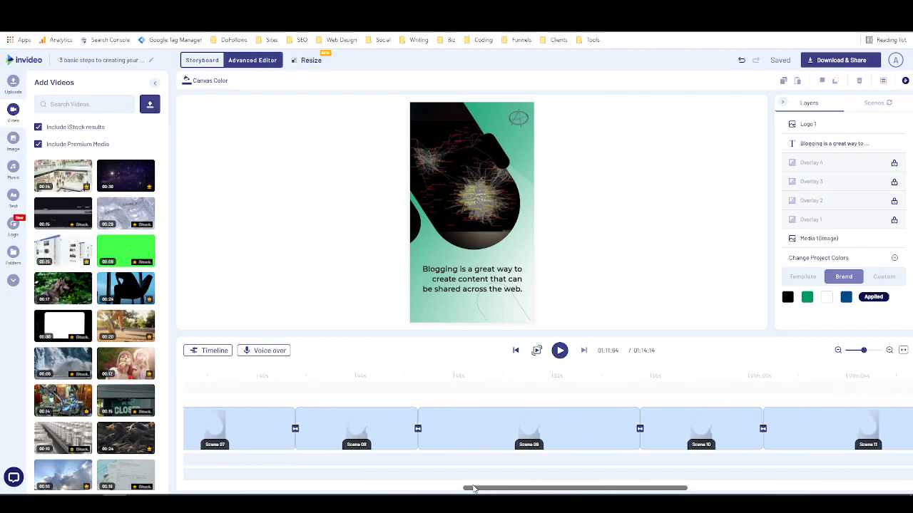
# Step: Trim the ends of Scenes 09, 03 (to 00:07:65) and 11
pyautogui.click(570, 422)
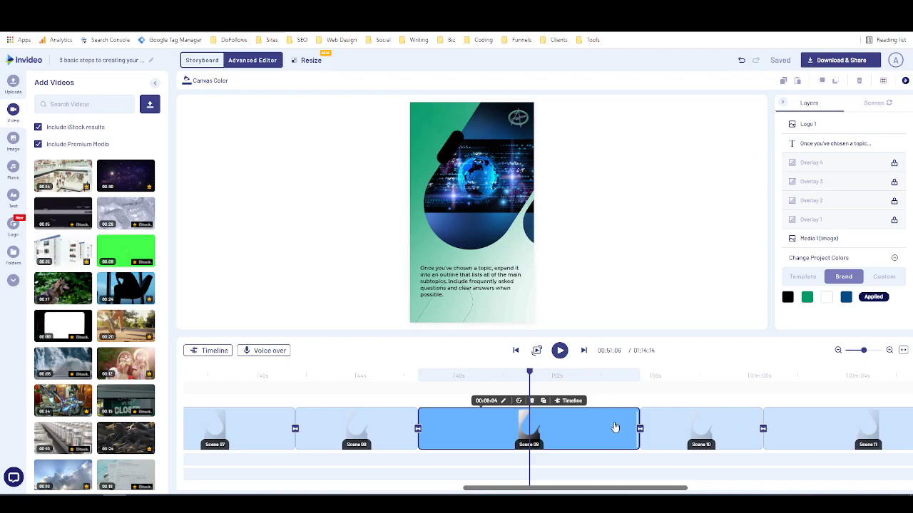
pyautogui.moveTo(640, 427); pyautogui.dragTo(602, 426)
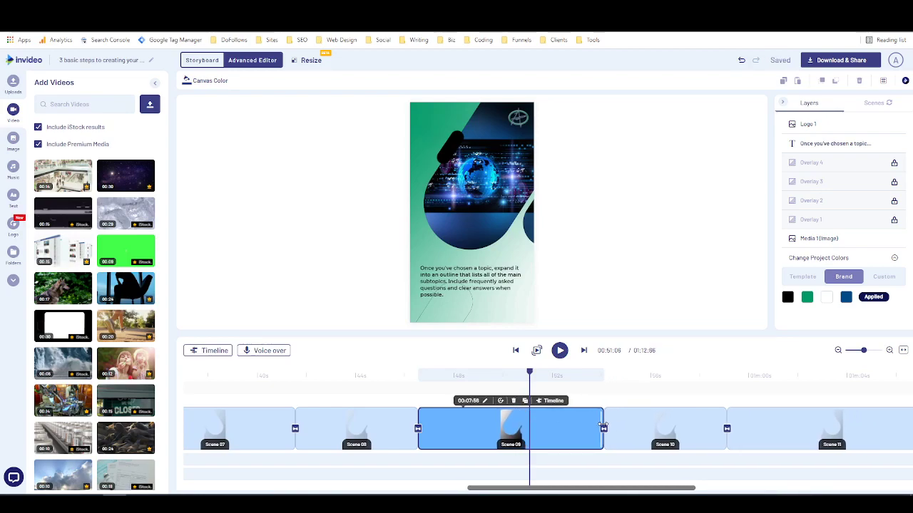
pyautogui.moveTo(604, 487); pyautogui.dragTo(381, 482)
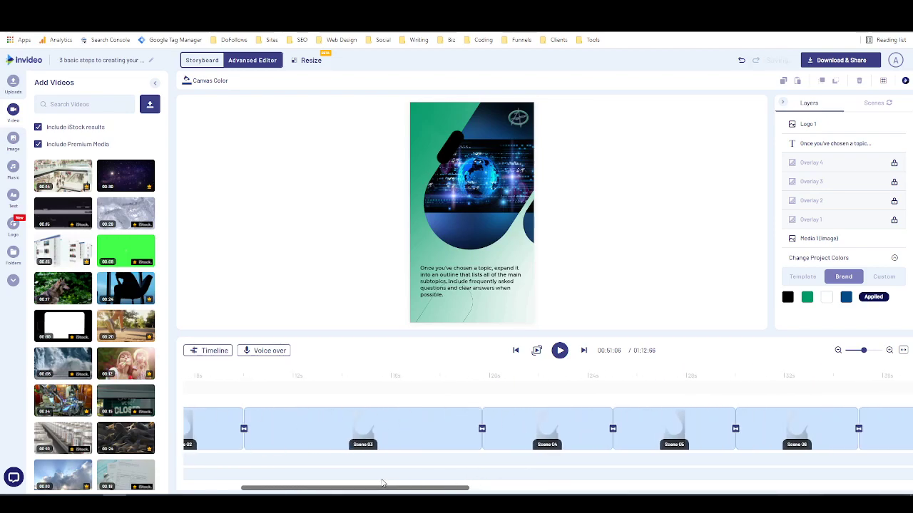
pyautogui.click(462, 428)
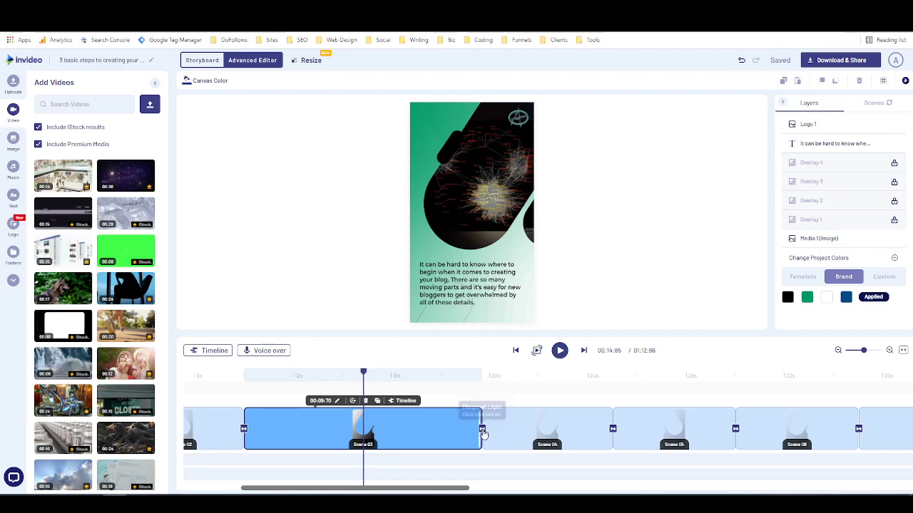
pyautogui.moveTo(478, 429); pyautogui.dragTo(429, 429)
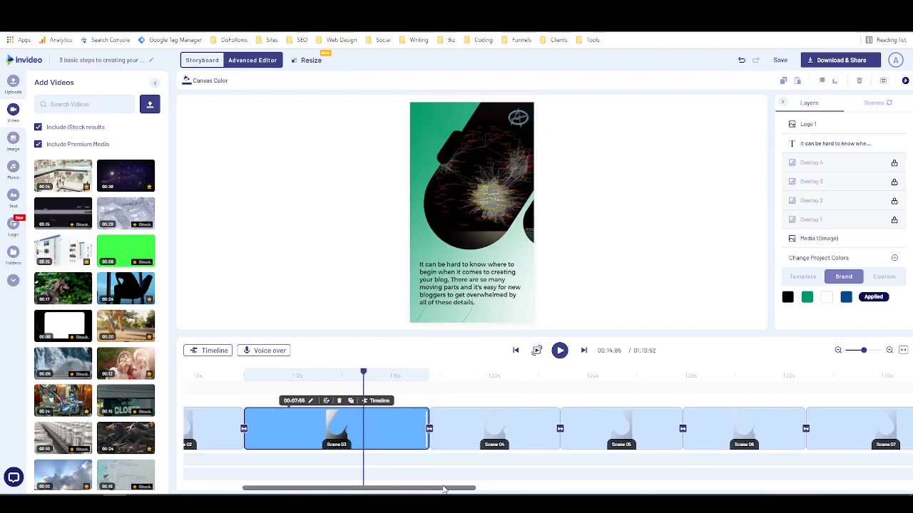
pyautogui.moveTo(443, 489); pyautogui.dragTo(781, 466)
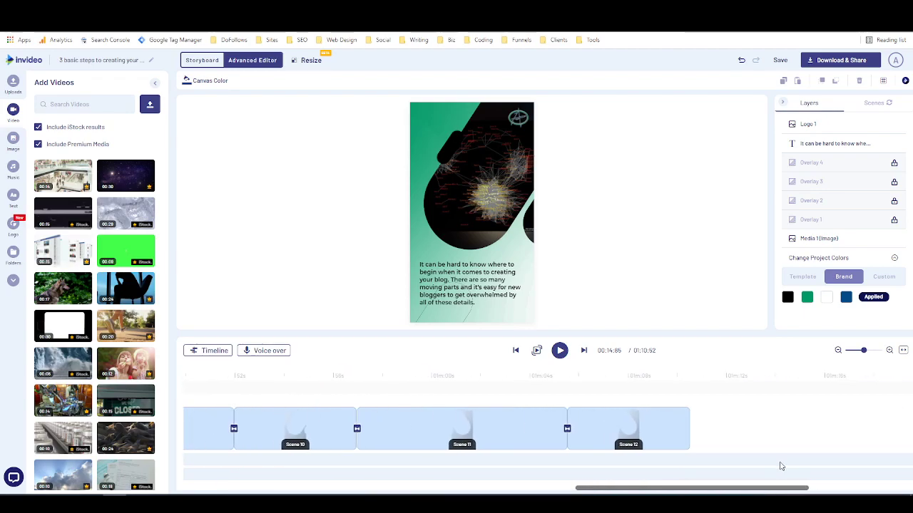
pyautogui.hscroll(-5, 781, 466)
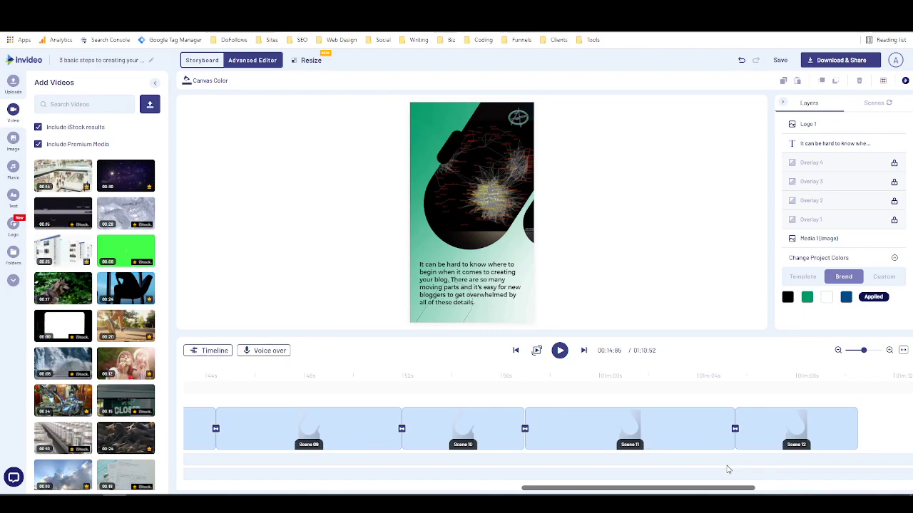
pyautogui.click(757, 436)
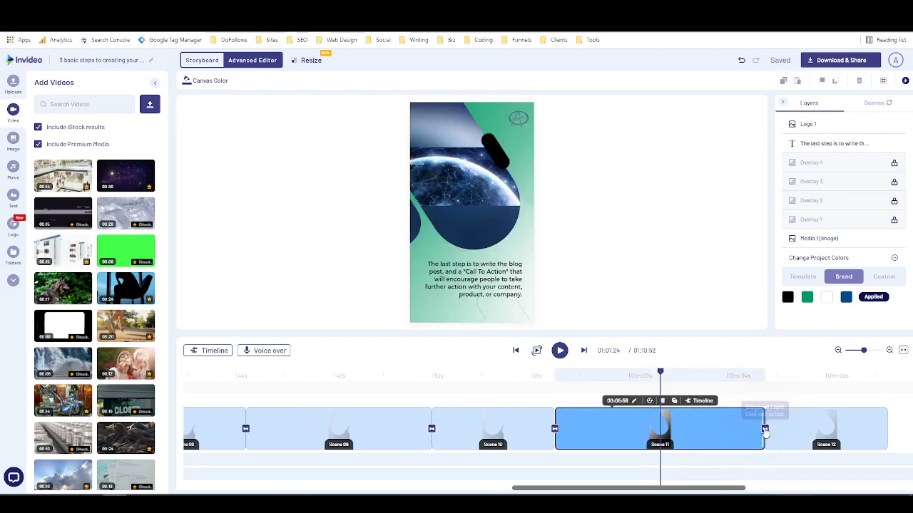
pyautogui.moveTo(762, 439); pyautogui.dragTo(713, 437)
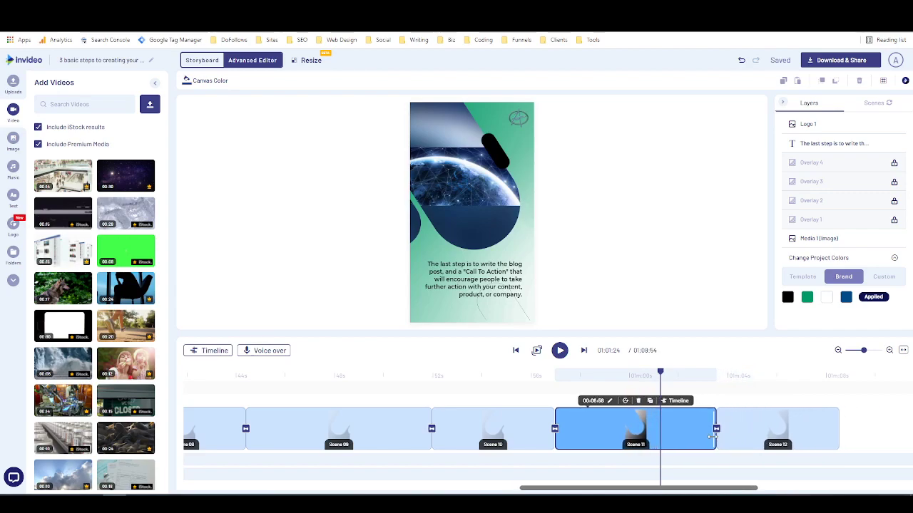
pyautogui.moveTo(685, 488); pyautogui.dragTo(587, 436)
# Step: Shorten Scenes 09 and 10 further, then trim Scenes 08 and 06
pyautogui.click(601, 431)
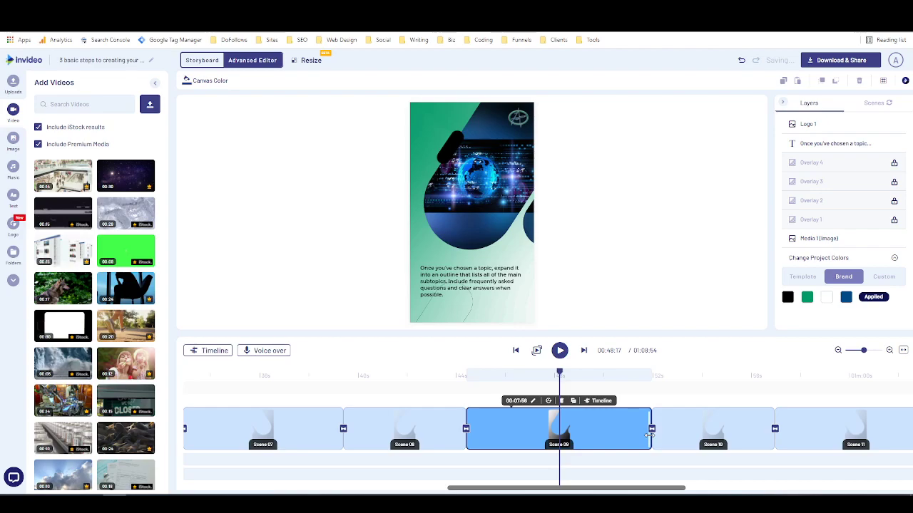
pyautogui.moveTo(652, 431); pyautogui.dragTo(620, 432)
pyautogui.click(719, 437)
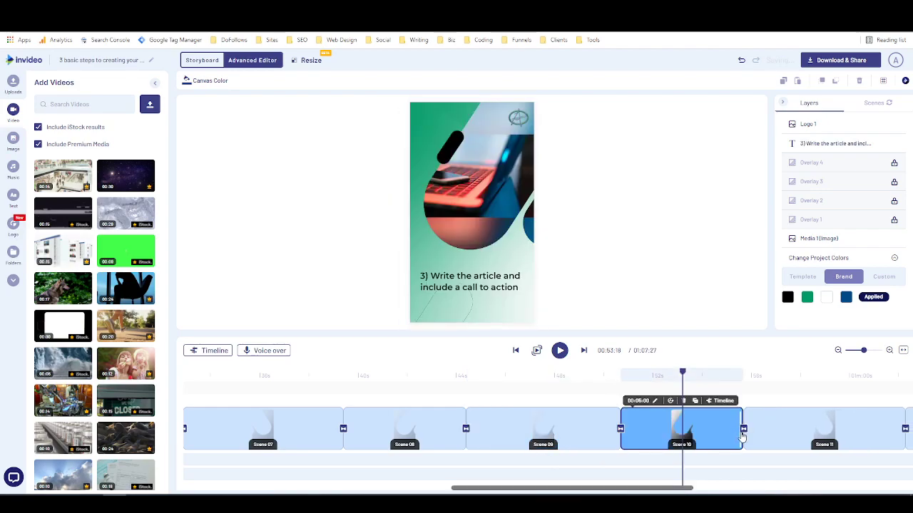
pyautogui.moveTo(743, 435); pyautogui.dragTo(722, 435)
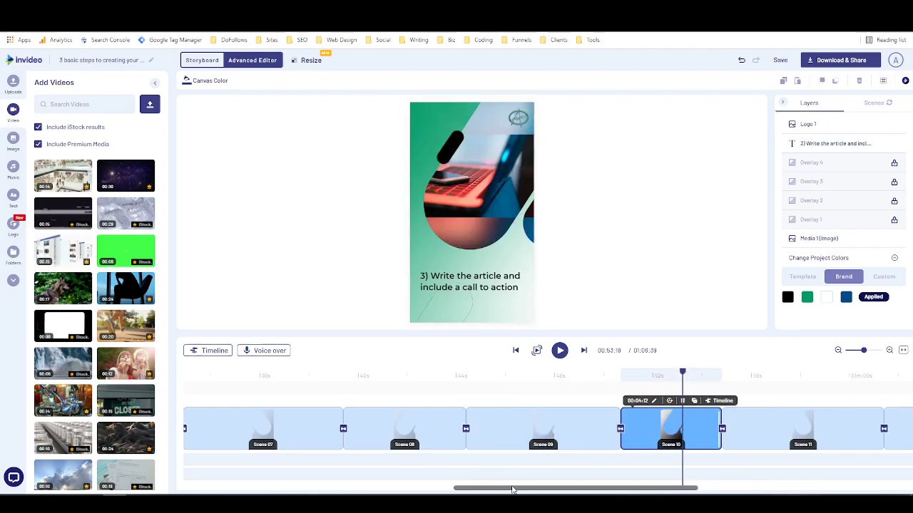
pyautogui.moveTo(513, 489); pyautogui.dragTo(524, 432)
pyautogui.click(514, 427)
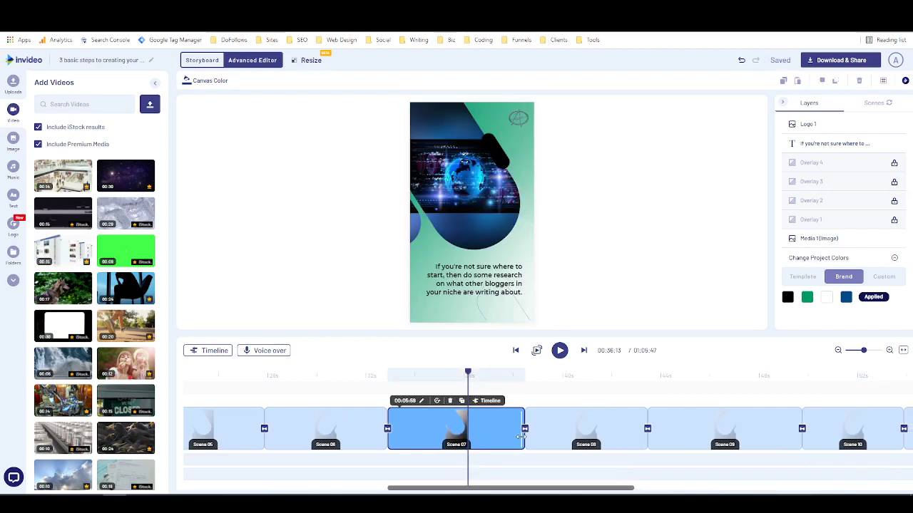
pyautogui.click(631, 441)
pyautogui.moveTo(647, 429); pyautogui.dragTo(634, 429)
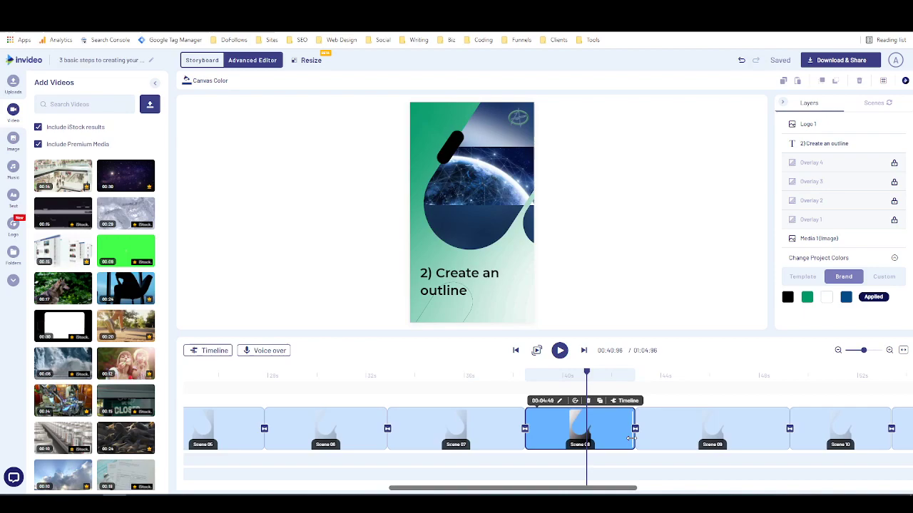
pyautogui.click(368, 436)
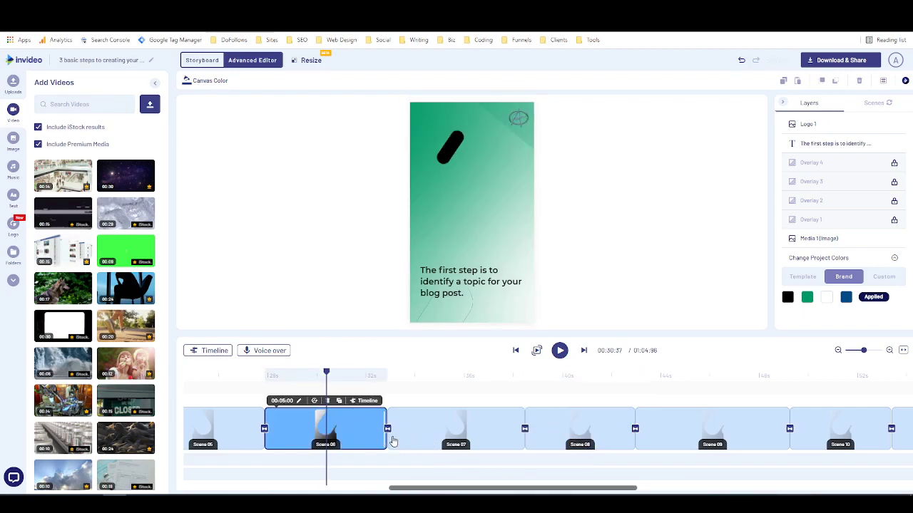
pyautogui.moveTo(386, 434); pyautogui.dragTo(368, 434)
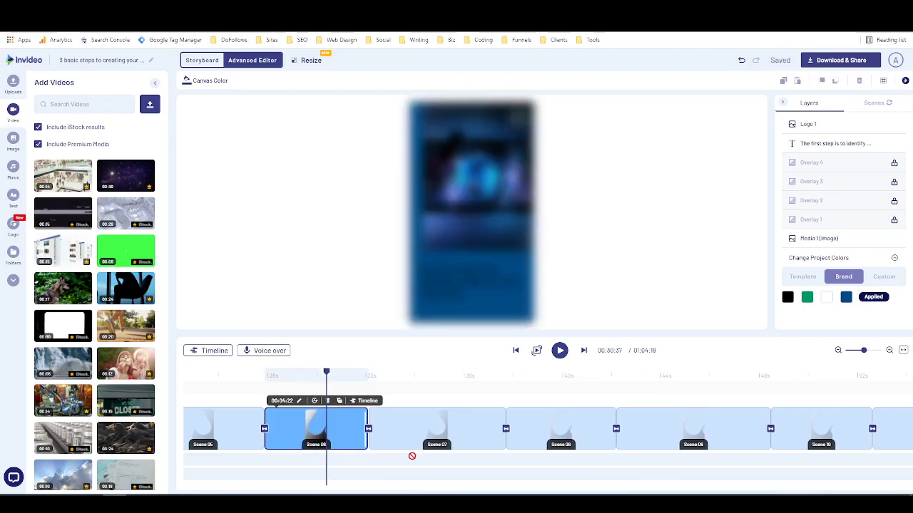
pyautogui.moveTo(455, 488); pyautogui.dragTo(302, 466)
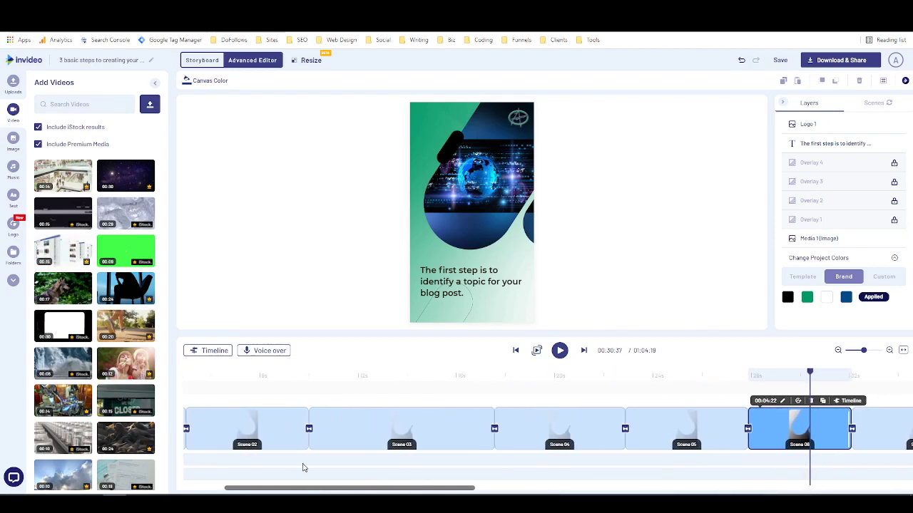
# Step: Trim Scene 03 to about 00:05:13 and shorten Scene 04, bringing the video to 01:00.57
pyautogui.click(460, 430)
pyautogui.click(493, 430)
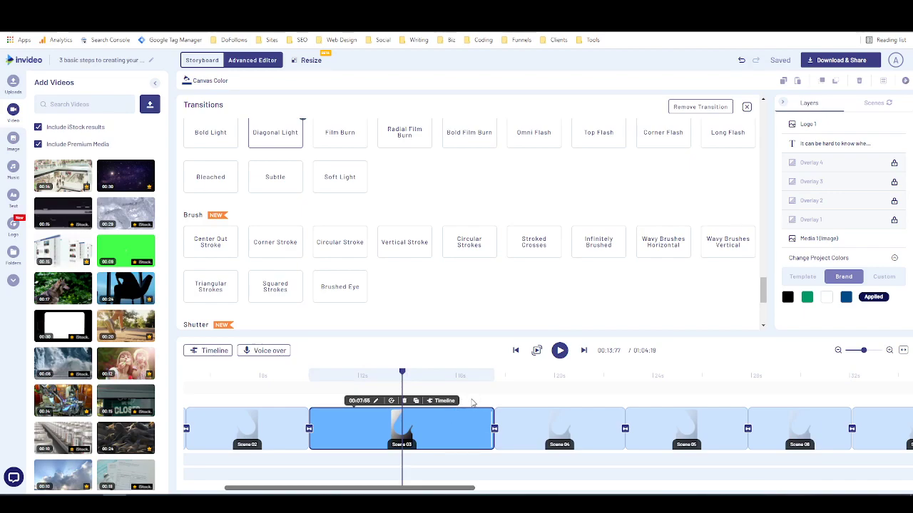
pyautogui.click(746, 107)
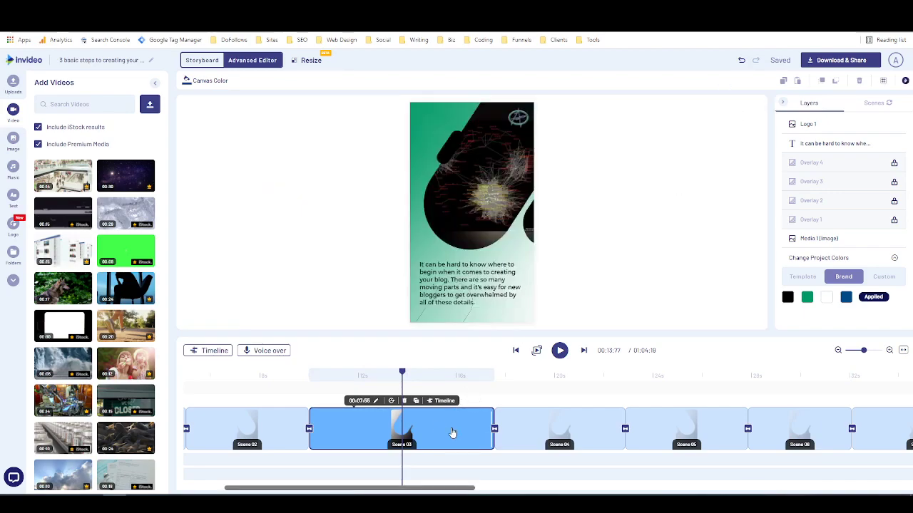
pyautogui.moveTo(494, 433); pyautogui.dragTo(456, 433)
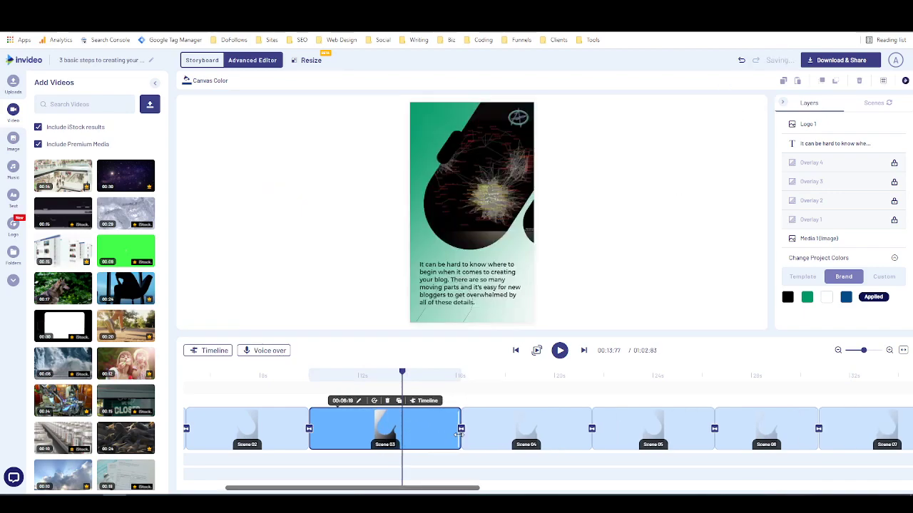
pyautogui.click(520, 379)
pyautogui.moveTo(588, 430); pyautogui.dragTo(558, 435)
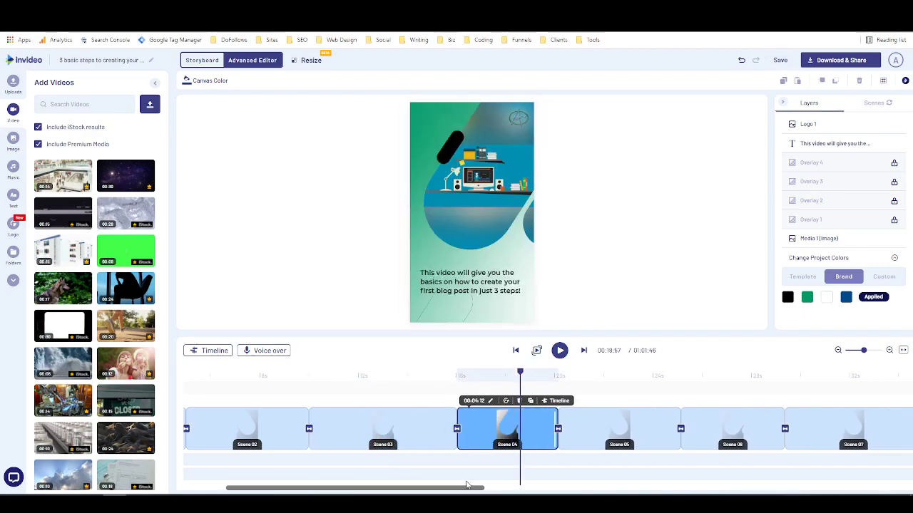
pyautogui.moveTo(474, 489); pyautogui.dragTo(385, 490)
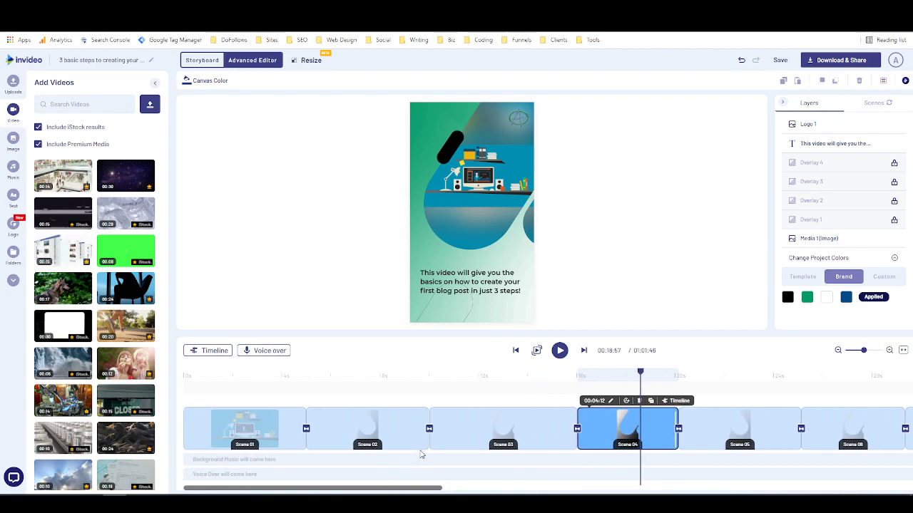
pyautogui.click(501, 376)
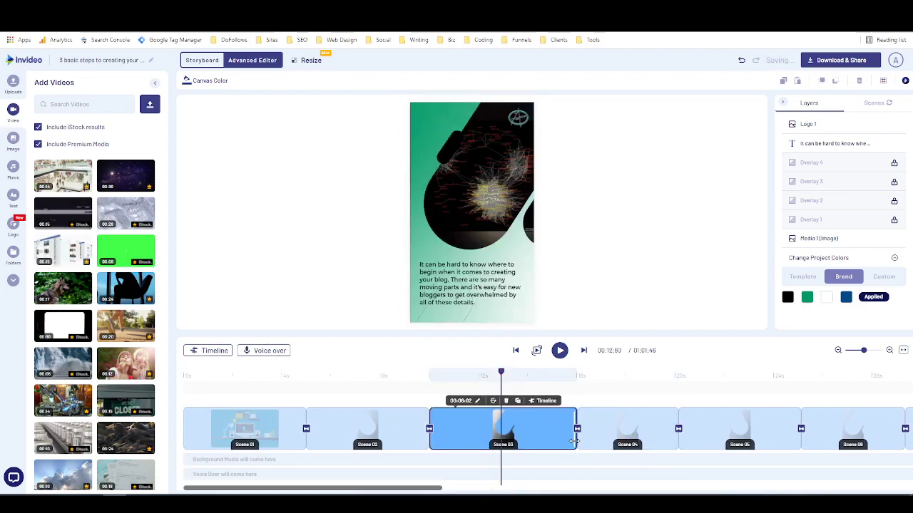
pyautogui.moveTo(575, 442); pyautogui.dragTo(552, 443)
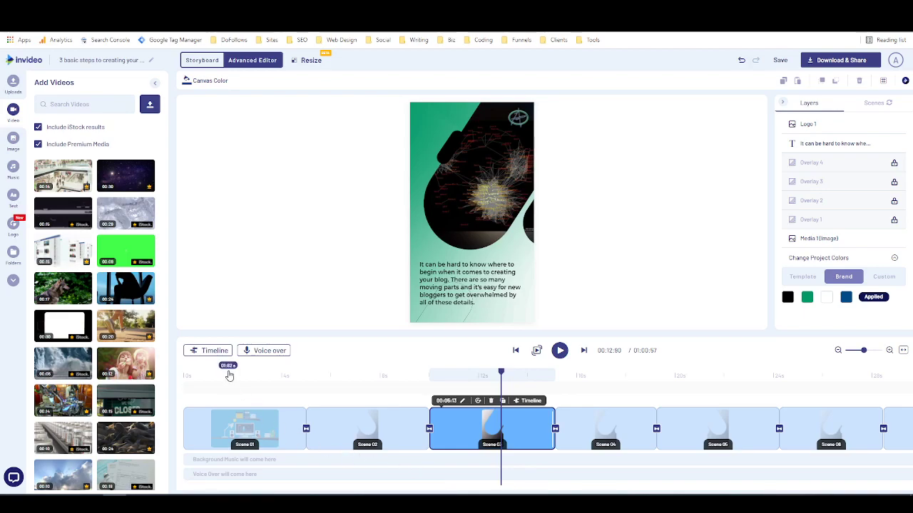
# Step: Play the '3 basic steps' title scene from 00:00, then return the playhead to the start
pyautogui.click(187, 376)
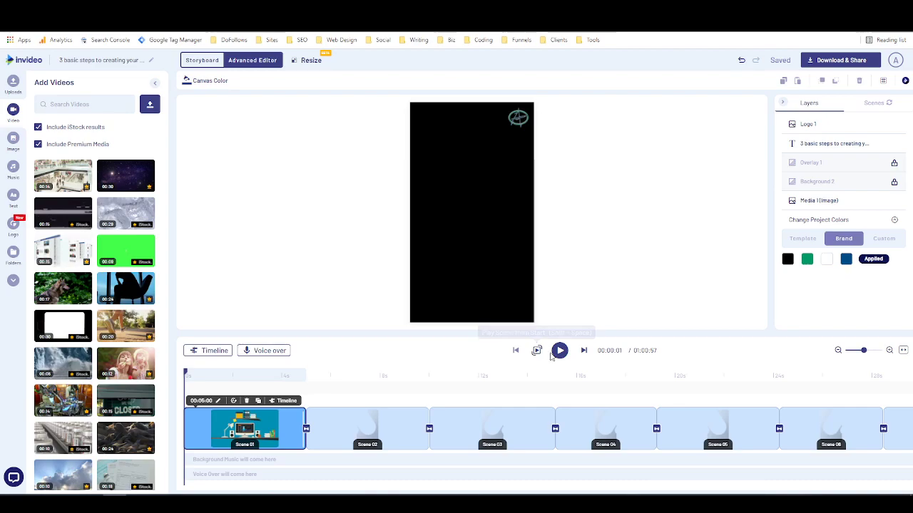
pyautogui.click(536, 351)
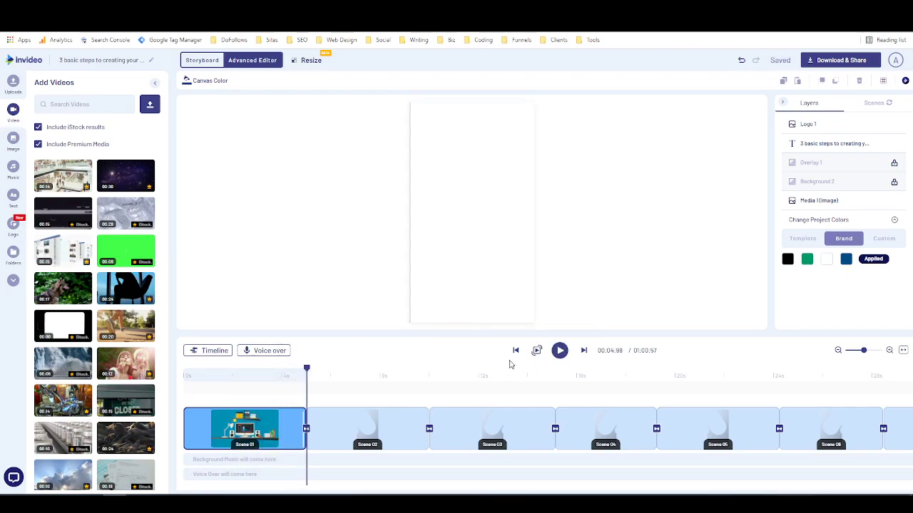
pyautogui.click(186, 378)
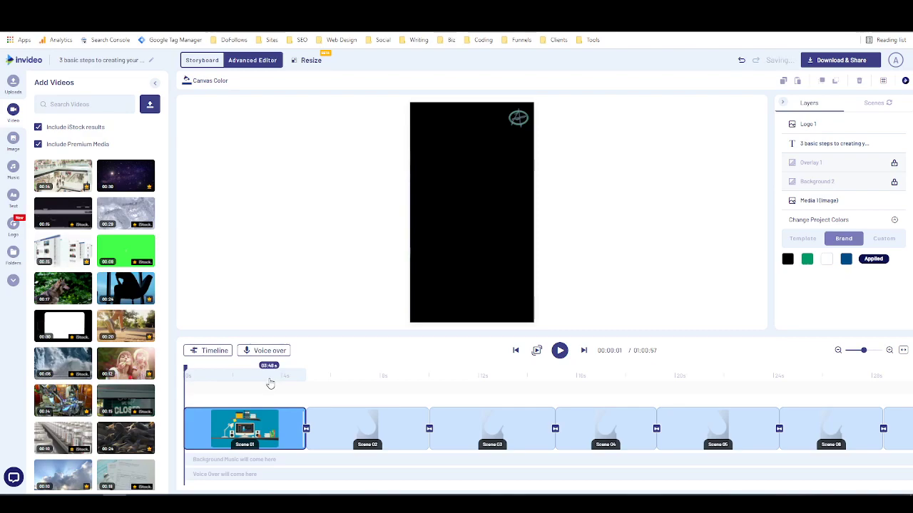
# Step: Choose Automated Text to Speech for the title line, showing US English and the Salli voice
pyautogui.click(270, 353)
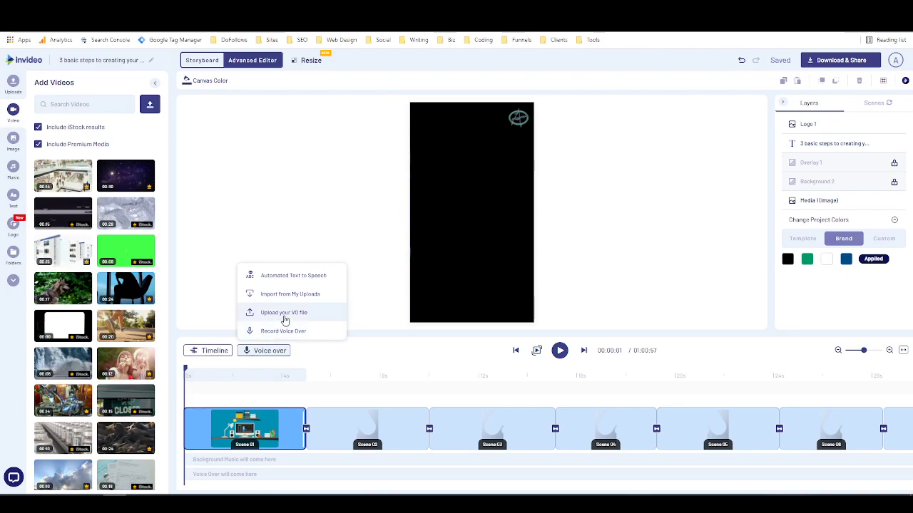
pyautogui.click(290, 278)
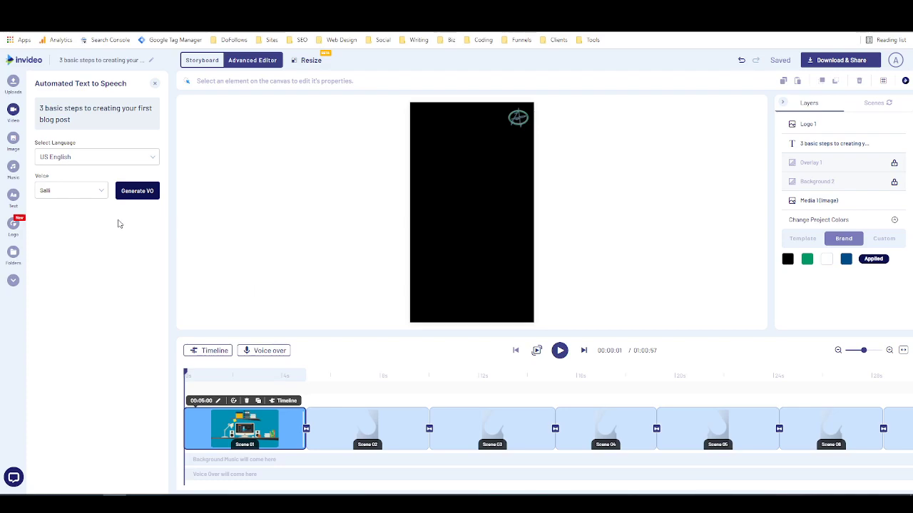
# Step: Generate a 4-second Matthew voiceover for the title line, preview it, and enable it for all scenes
pyautogui.click(96, 193)
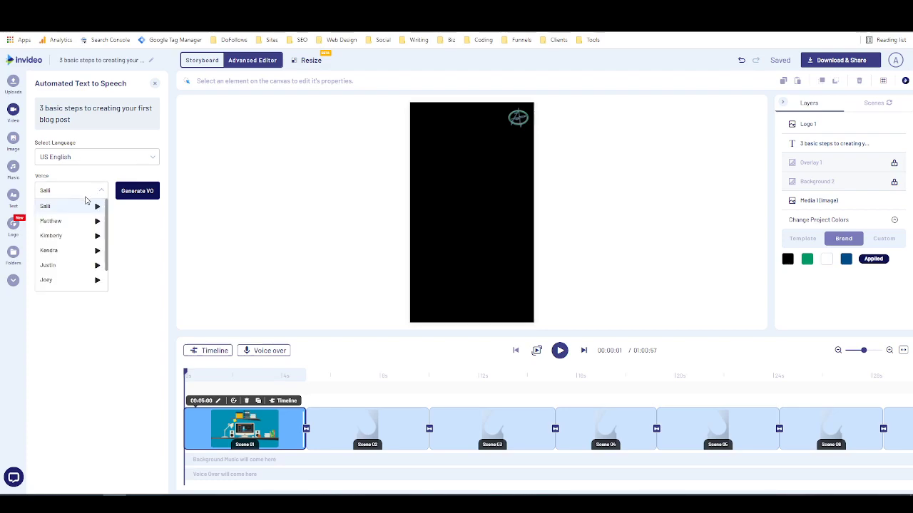
pyautogui.click(60, 223)
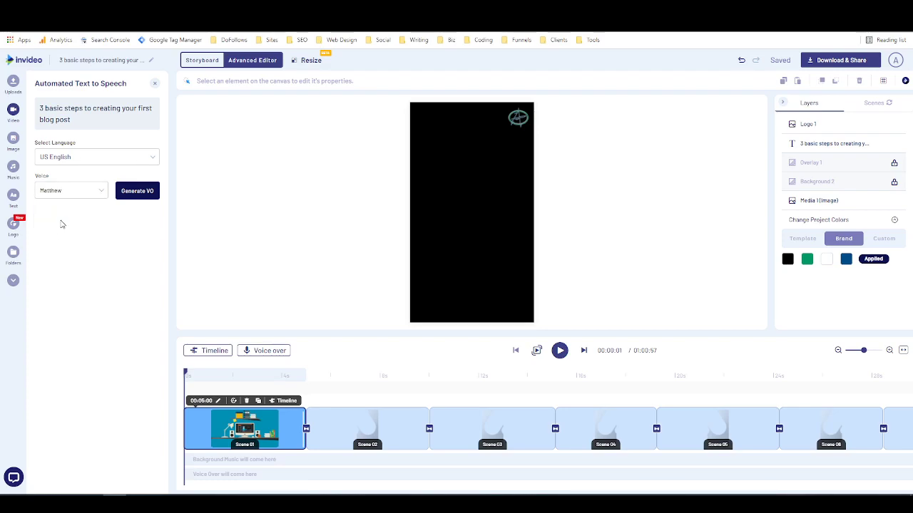
pyautogui.click(133, 193)
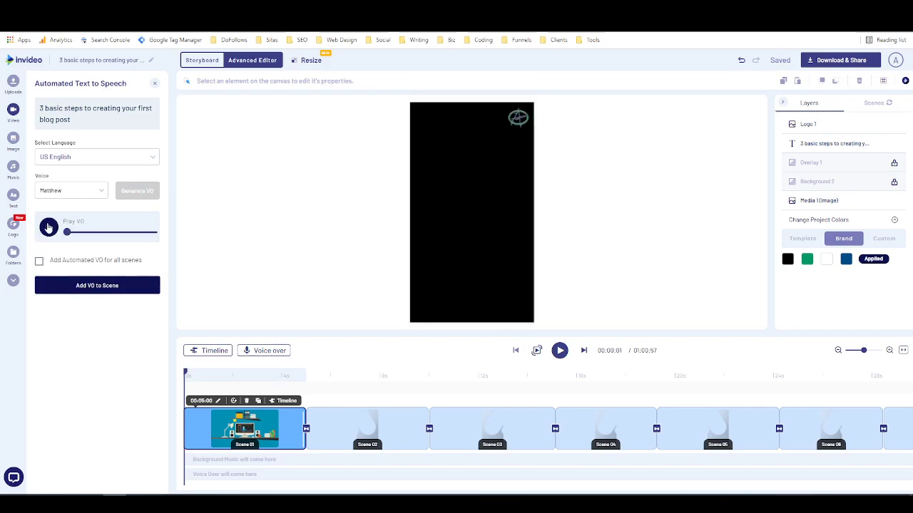
pyautogui.click(49, 226)
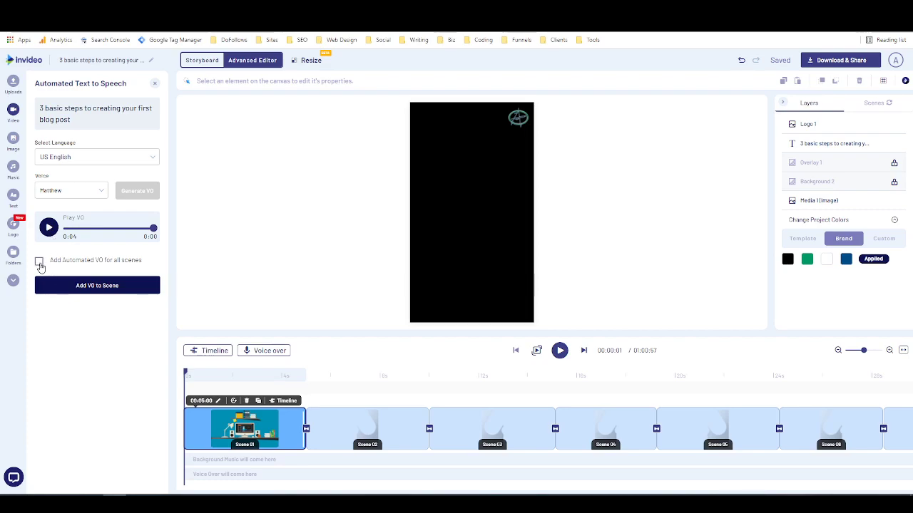
pyautogui.click(39, 263)
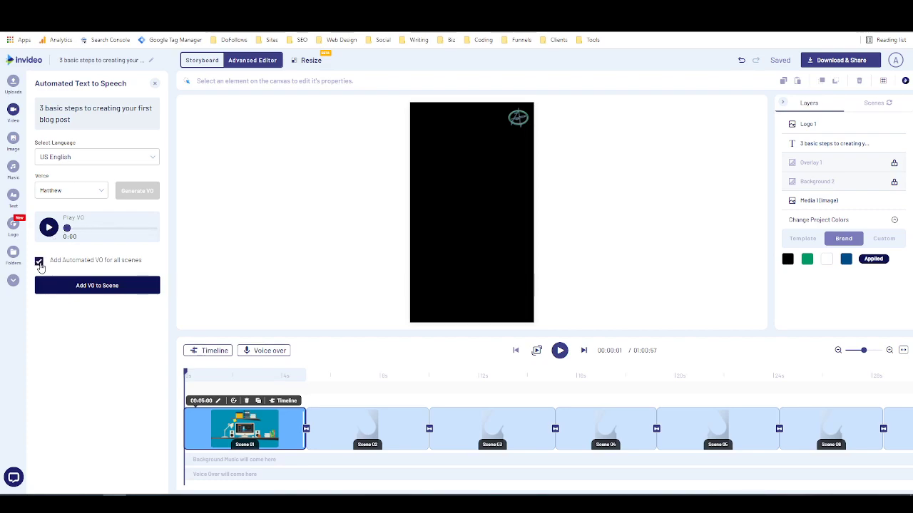
# Step: Add the Matthew voiceover clips under every scene, extending the video to 01:07.44
pyautogui.click(78, 288)
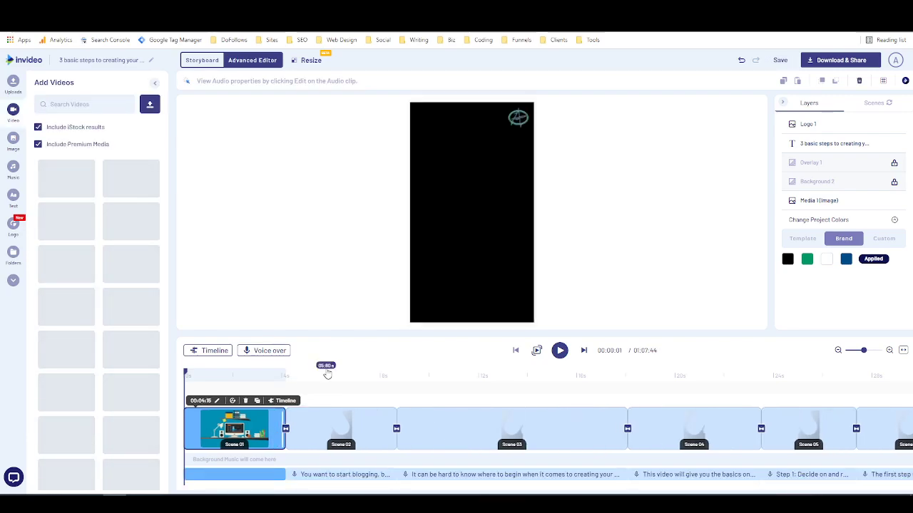
# Step: Play the narrated video from the voiceover clip and pause around 00:27 on the Step 1 scene
pyautogui.click(236, 476)
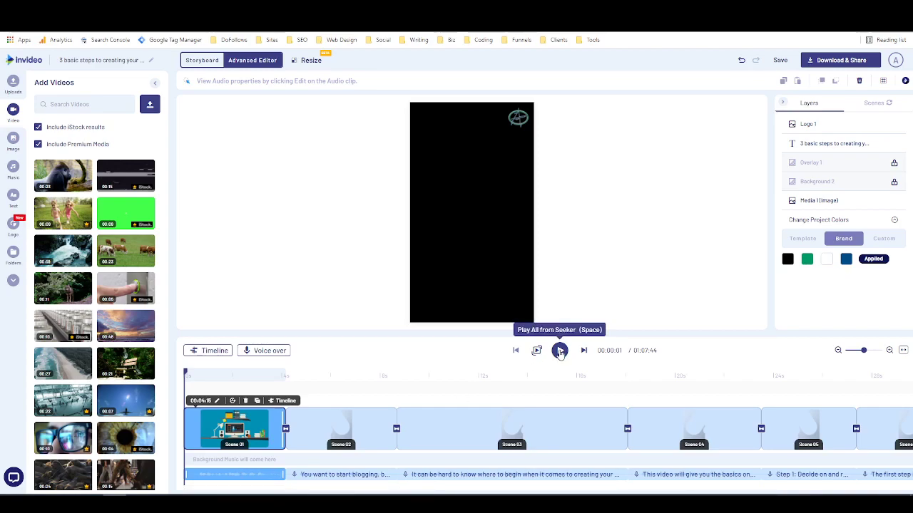
pyautogui.click(560, 351)
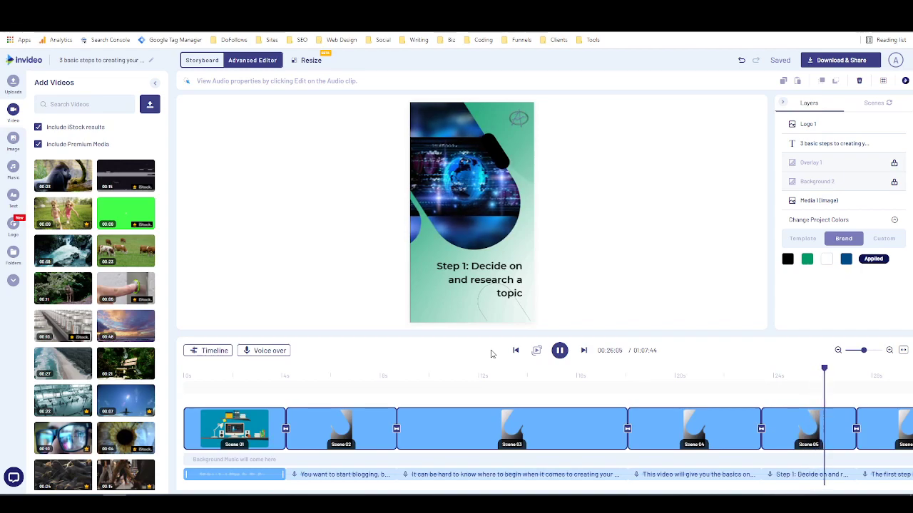
pyautogui.click(559, 350)
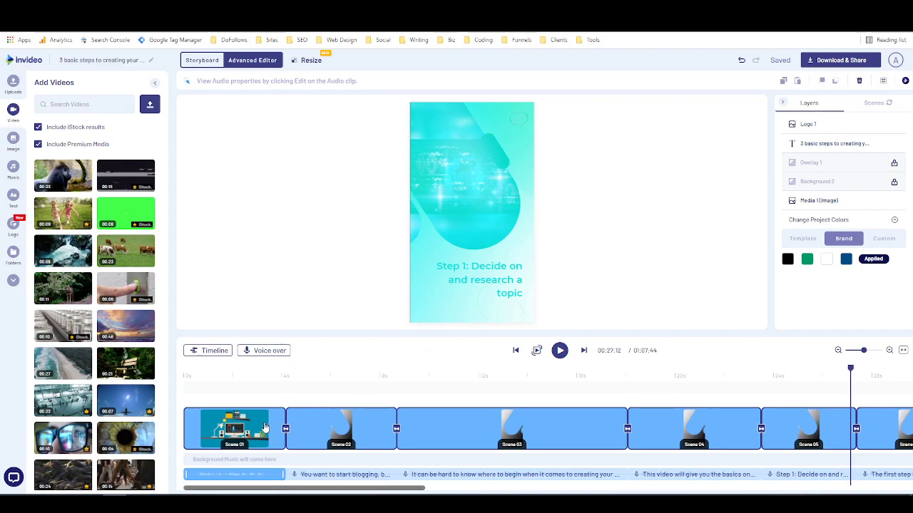
# Step: Jump to Scene 02 and drag an uploaded photo from the Uploads library toward the canvas
pyautogui.click(238, 384)
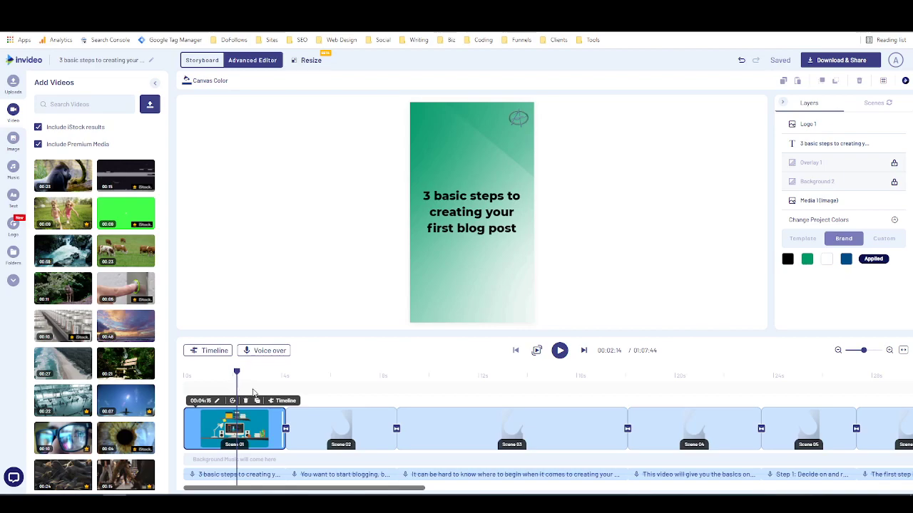
pyautogui.click(344, 376)
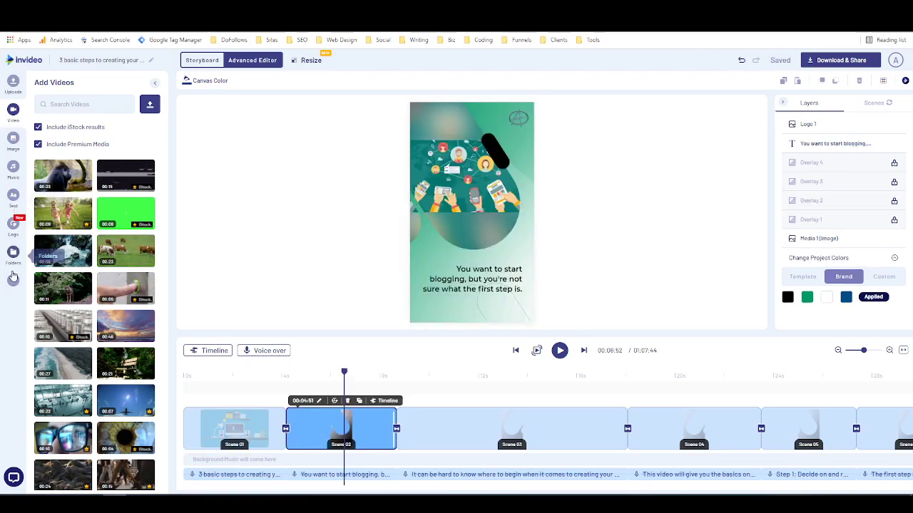
pyautogui.click(13, 82)
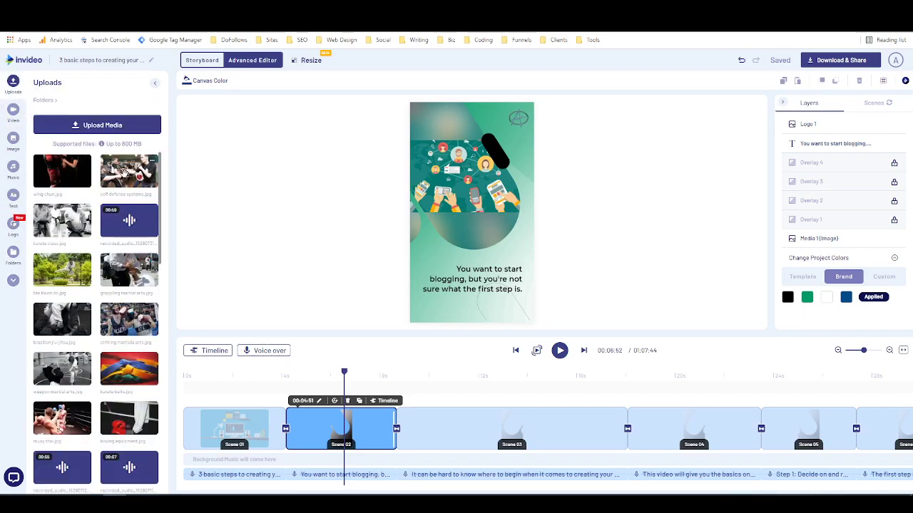
pyautogui.moveTo(118, 170)
pyautogui.moveTo(120, 171)
pyautogui.mouseDown()
pyautogui.moveTo(447, 179)
pyautogui.moveTo(224, 196)
pyautogui.moveTo(124, 176)
pyautogui.mouseUp()
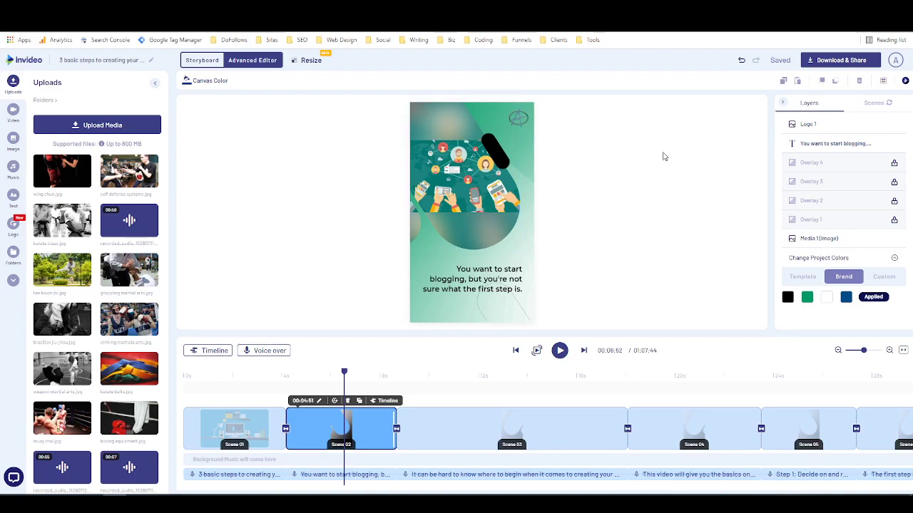
# Step: Export the video with the resolution kept at 1080p
pyautogui.click(838, 63)
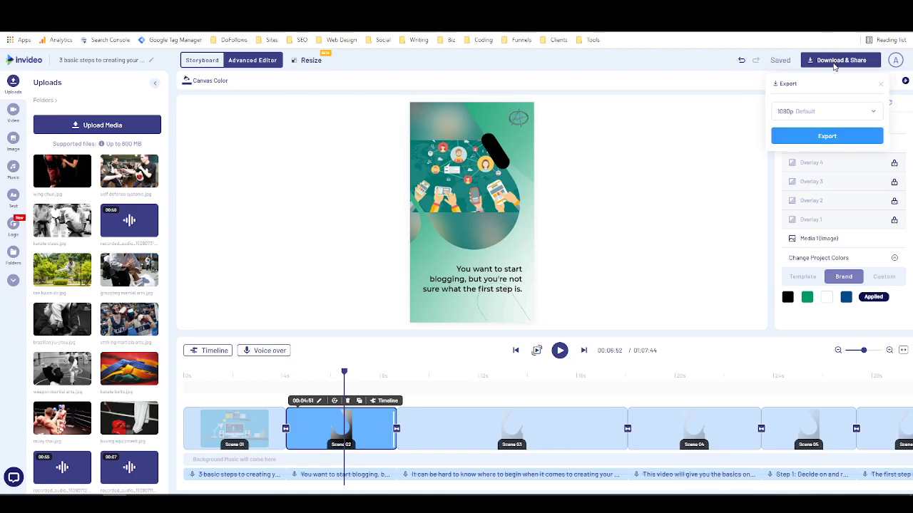
pyautogui.click(876, 112)
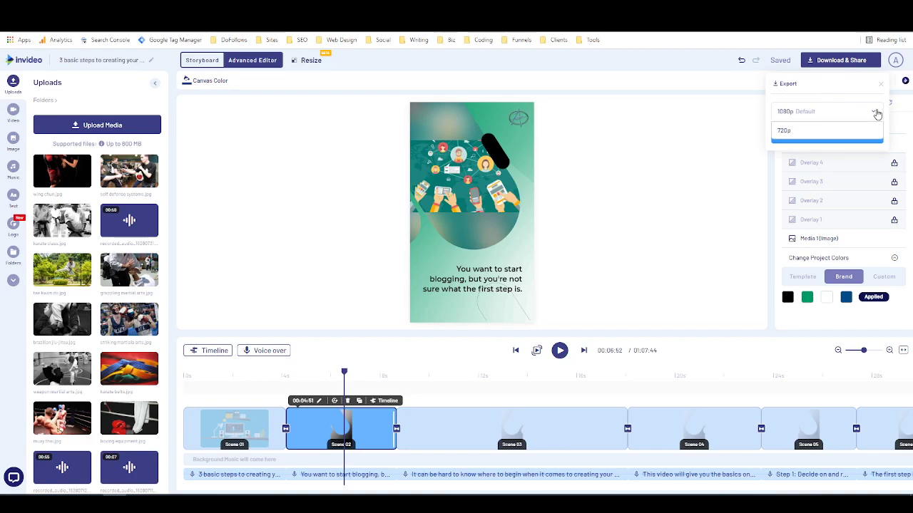
pyautogui.click(877, 112)
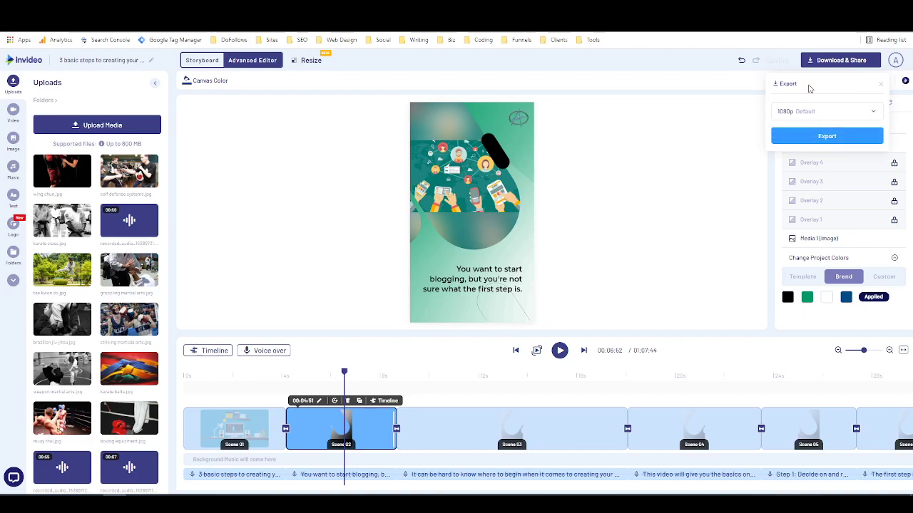
pyautogui.click(825, 136)
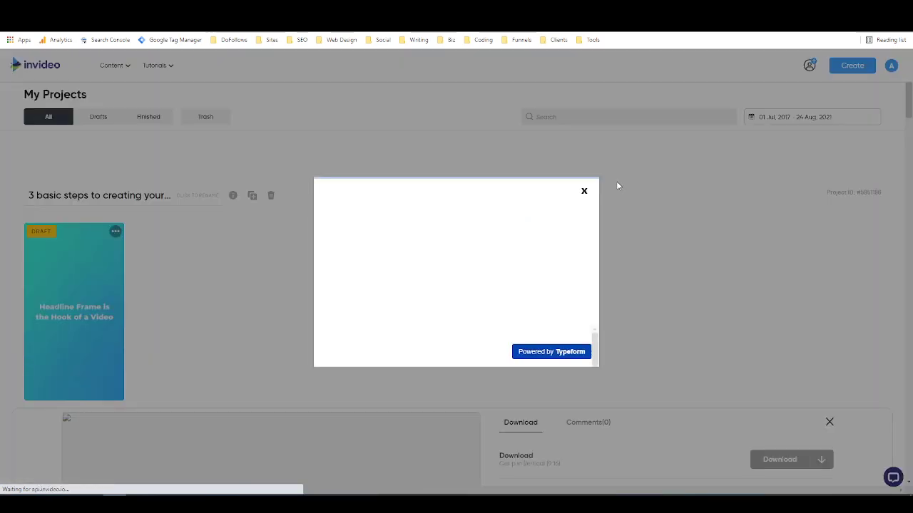
# Step: Close the Typeform survey popup and scroll My Projects to view the download panel
pyautogui.click(584, 192)
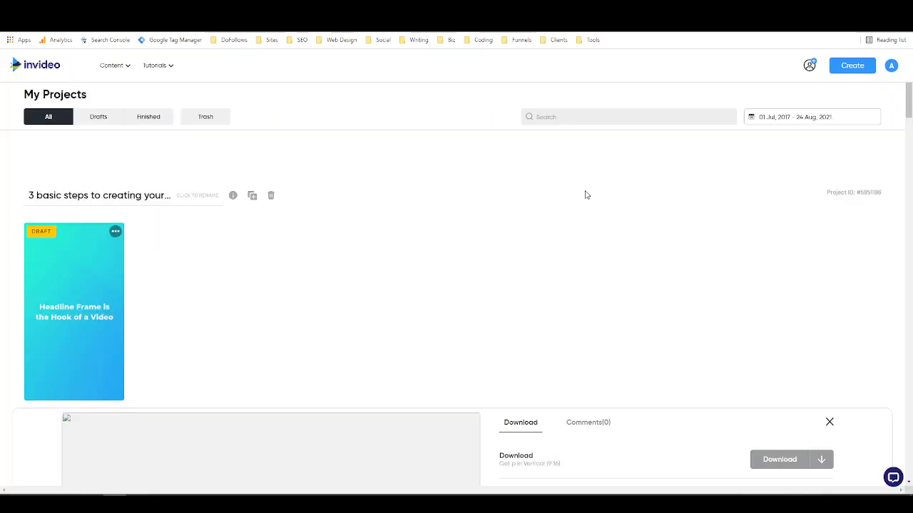
pyautogui.scroll(-3, 214, 308)
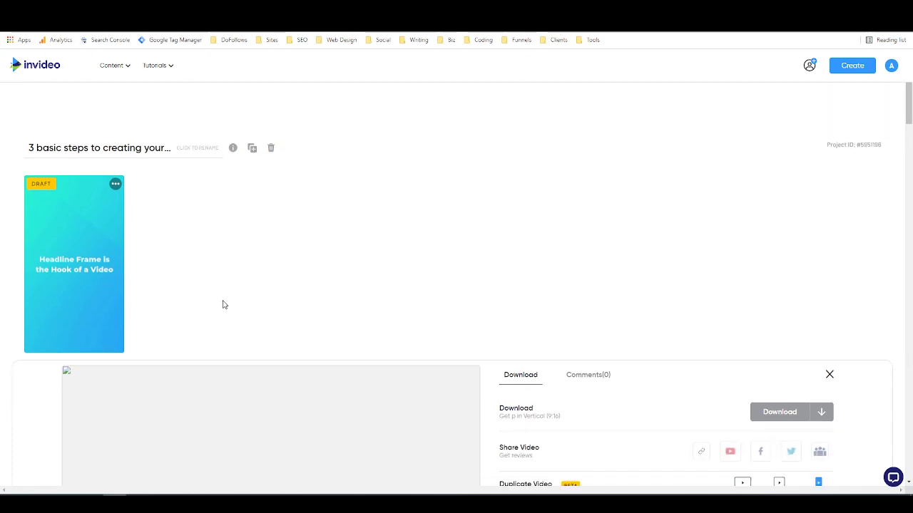
pyautogui.scroll(1, 222, 303)
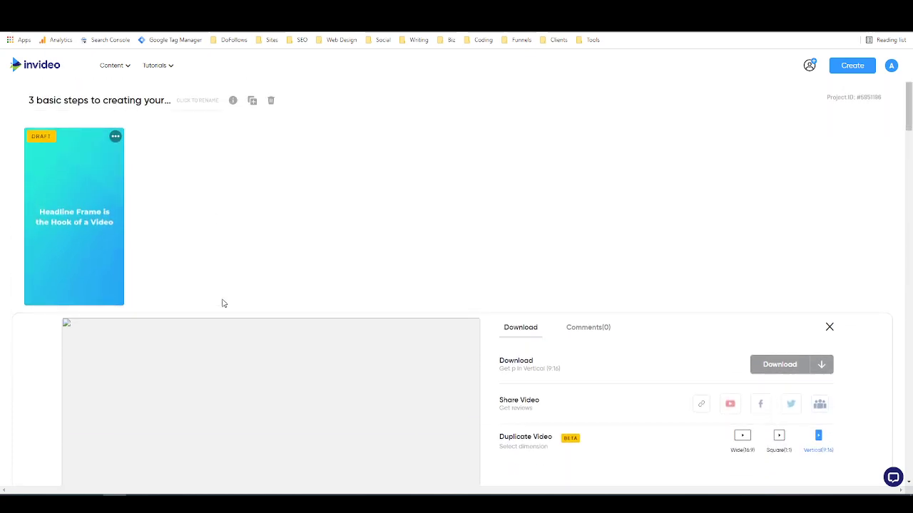
pyautogui.scroll(-2, 222, 303)
pyautogui.scroll(1, 224, 304)
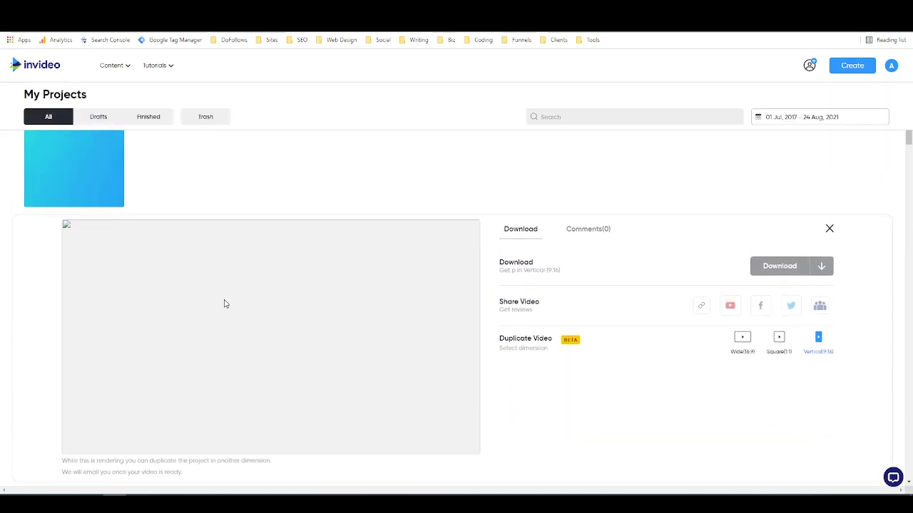
pyautogui.scroll(2, 223, 303)
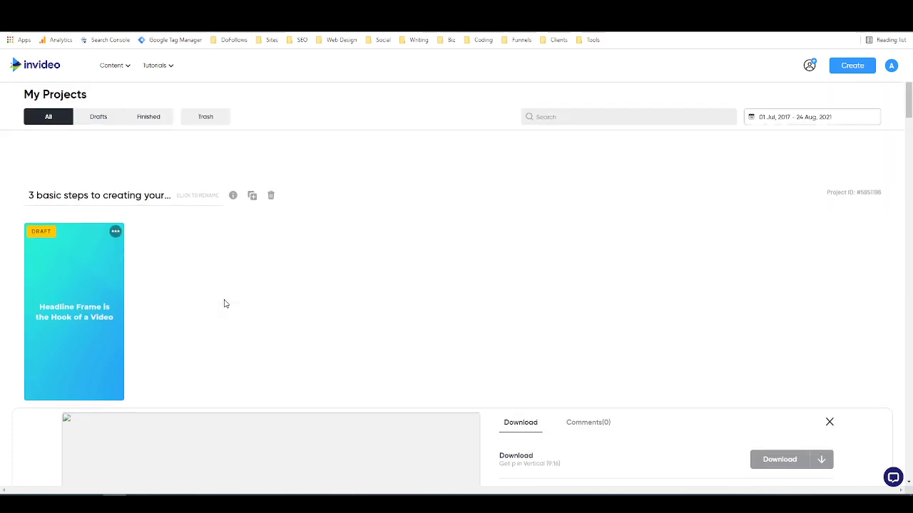